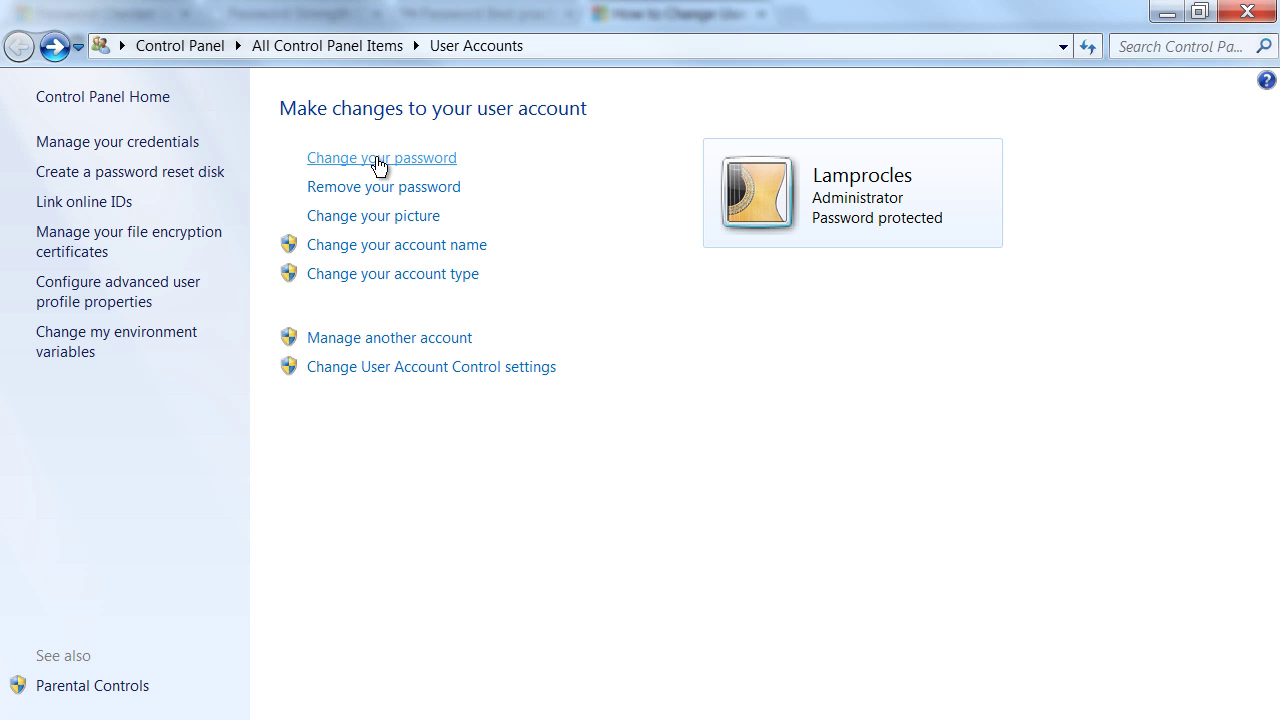
Step: In User Accounts, choose 'Change your password' to open the password change form
left_click(375, 160)
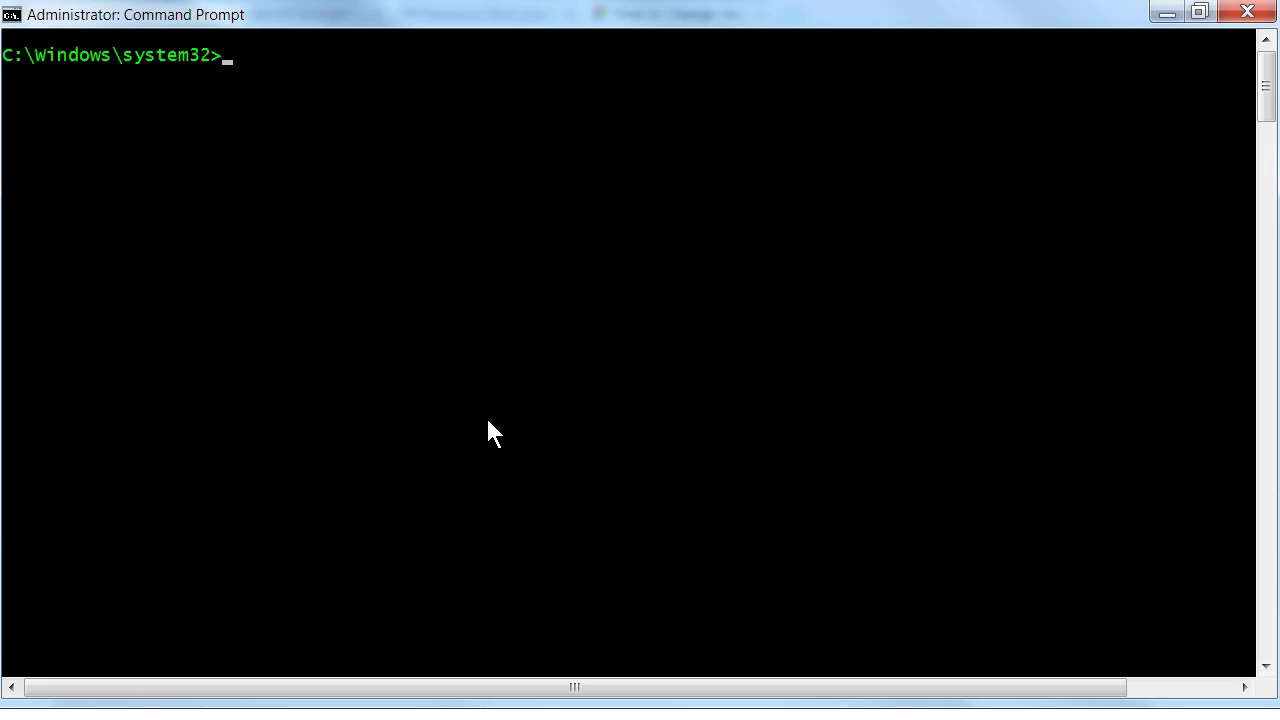
Step: Type a net user command followed by the current account's user name at the administrator prompt
type("net user lamproc")
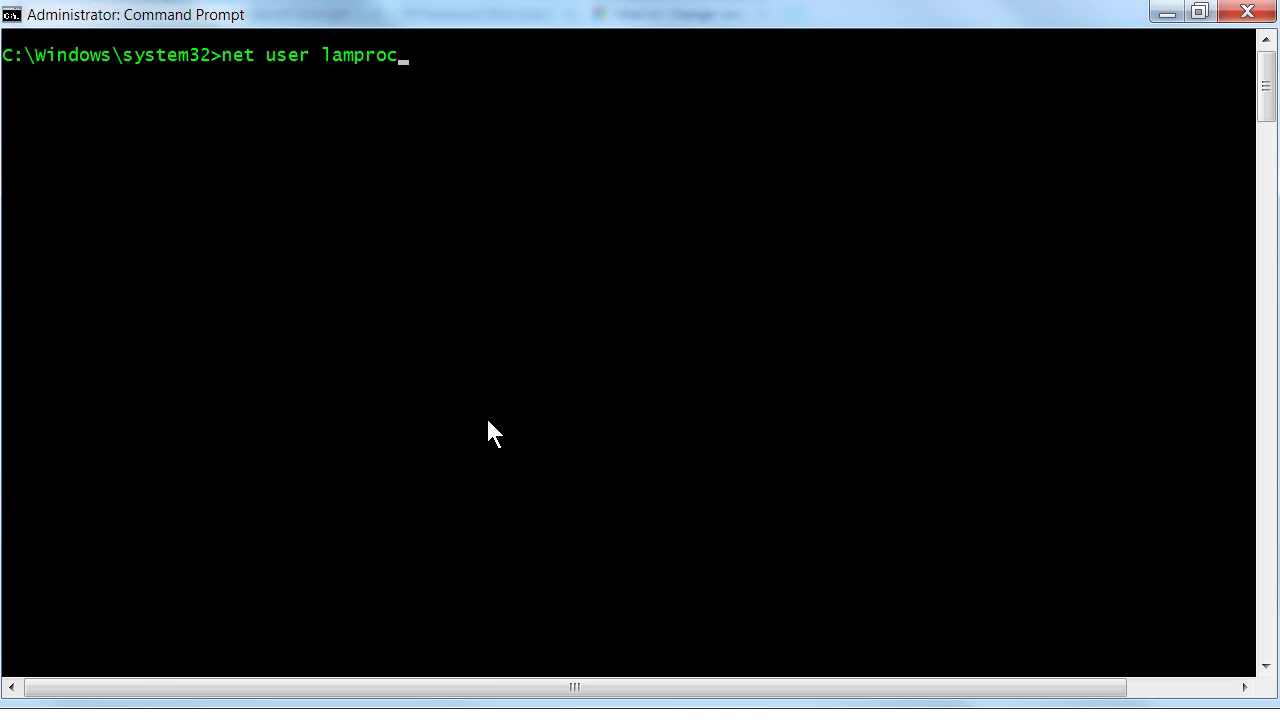
type("les")
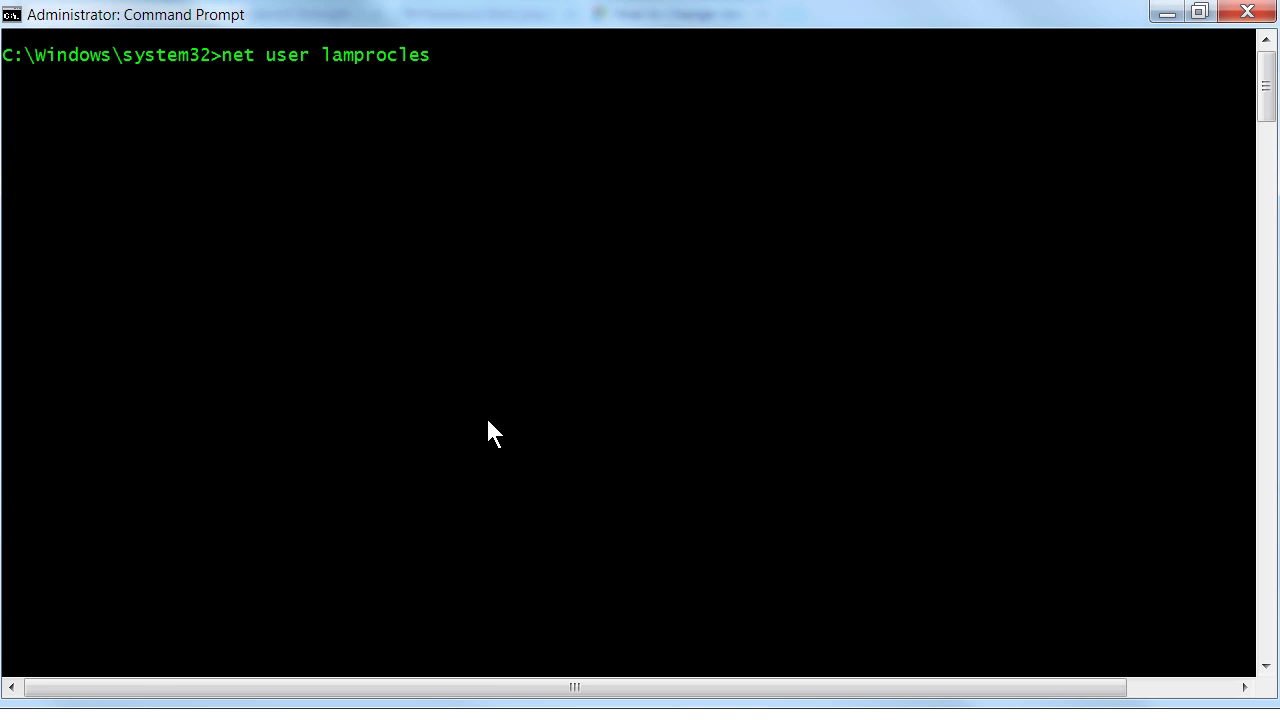
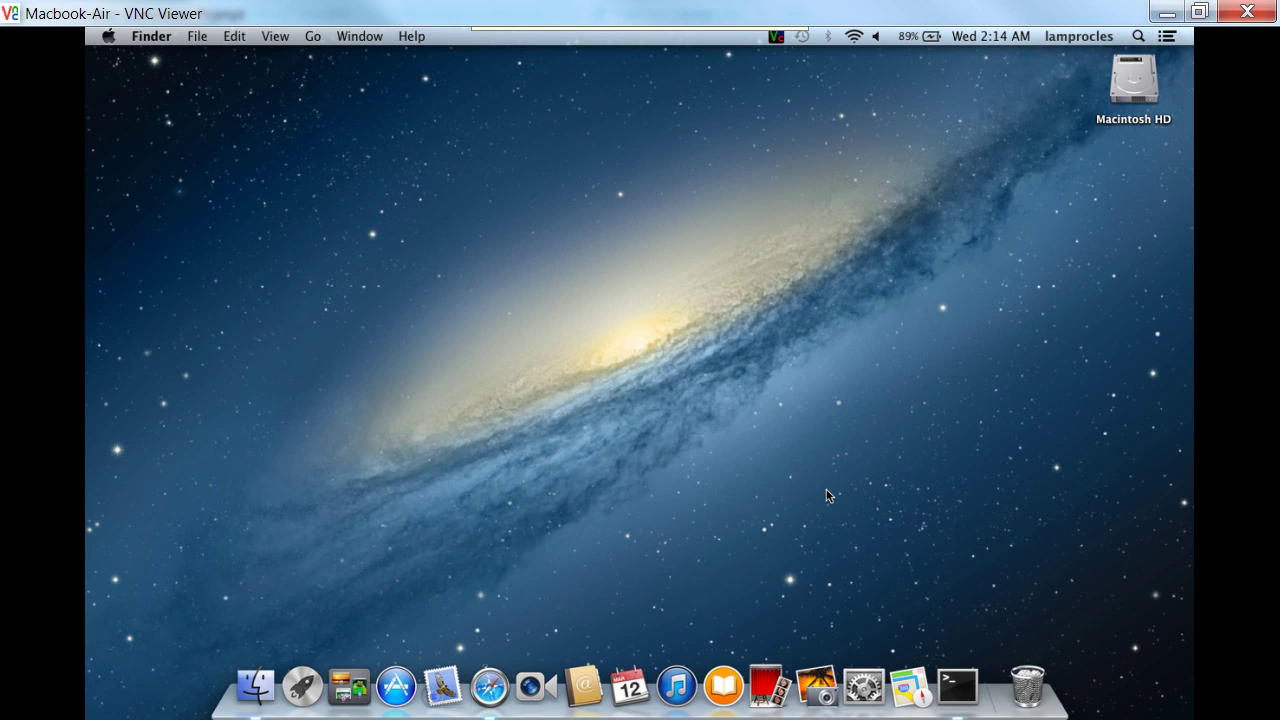
Step: Open Users & Groups in System Preferences and unlock the admin account for changes
left_click(868, 688)
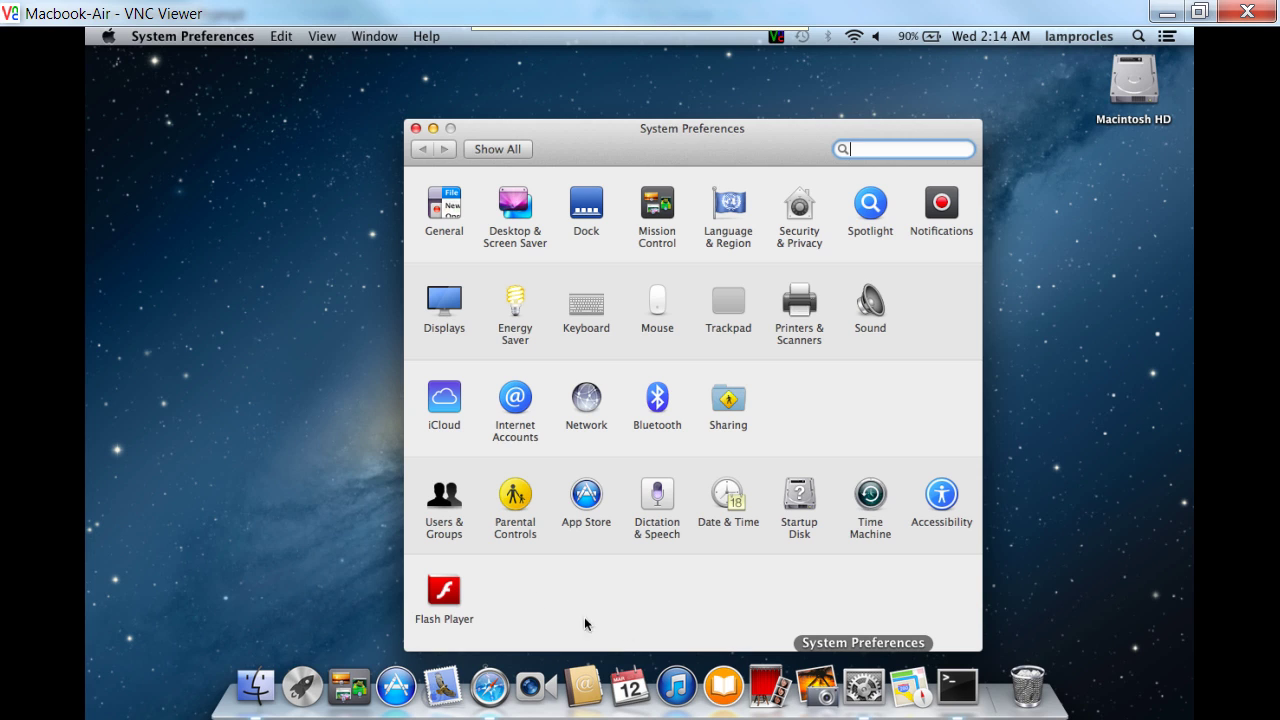
left_click(440, 511)
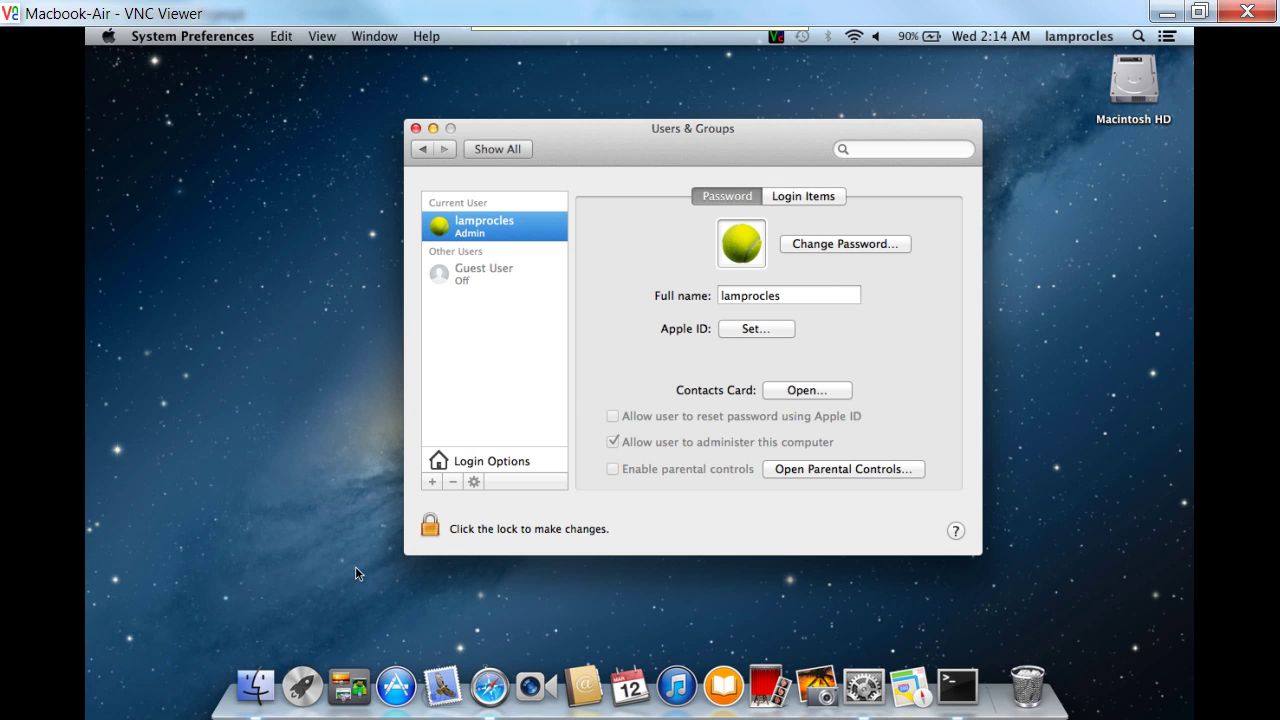
left_click(432, 525)
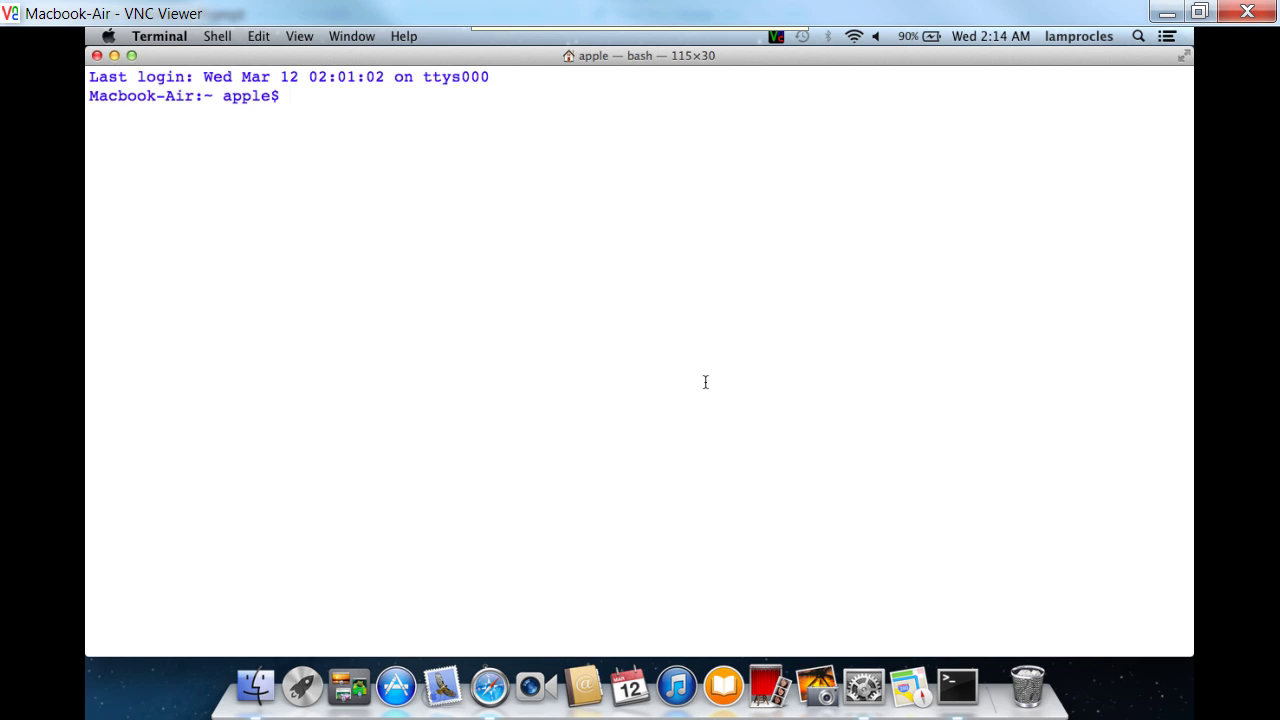
Step: Run passwd in Terminal, entering the old password and then the new one twice
type("passwd")
key("Return")
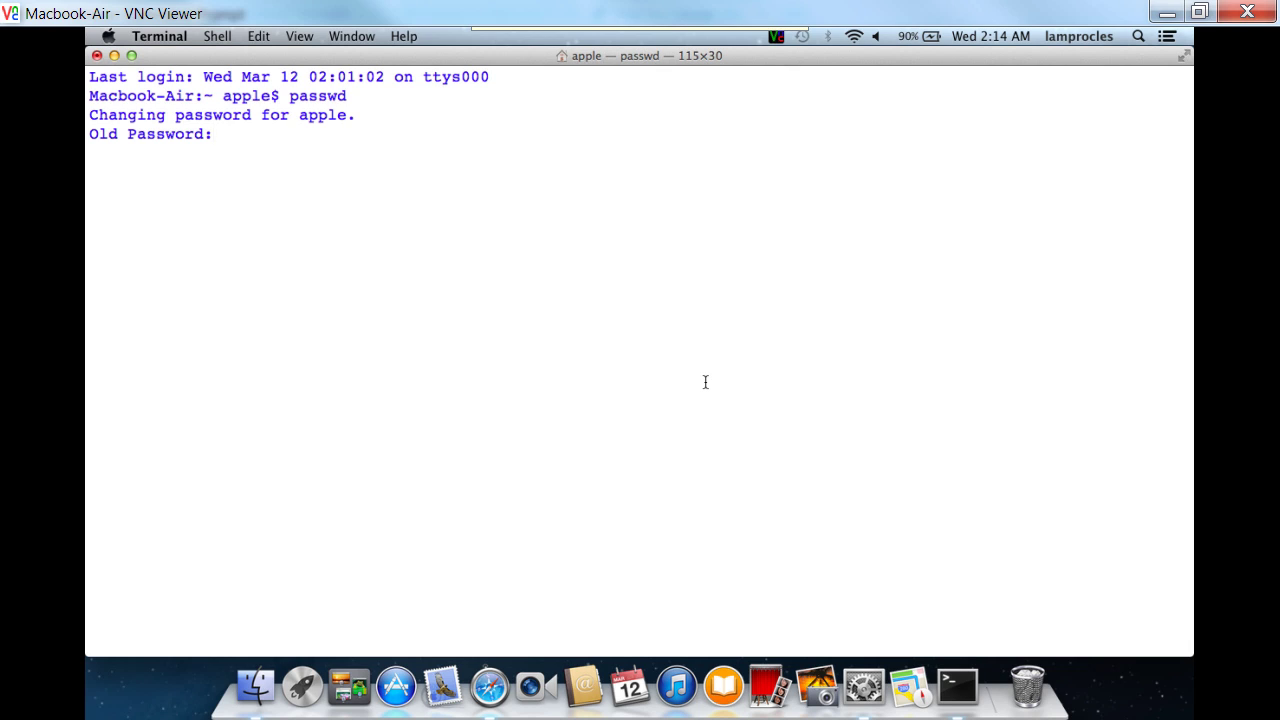
key("Return")
key("Return")
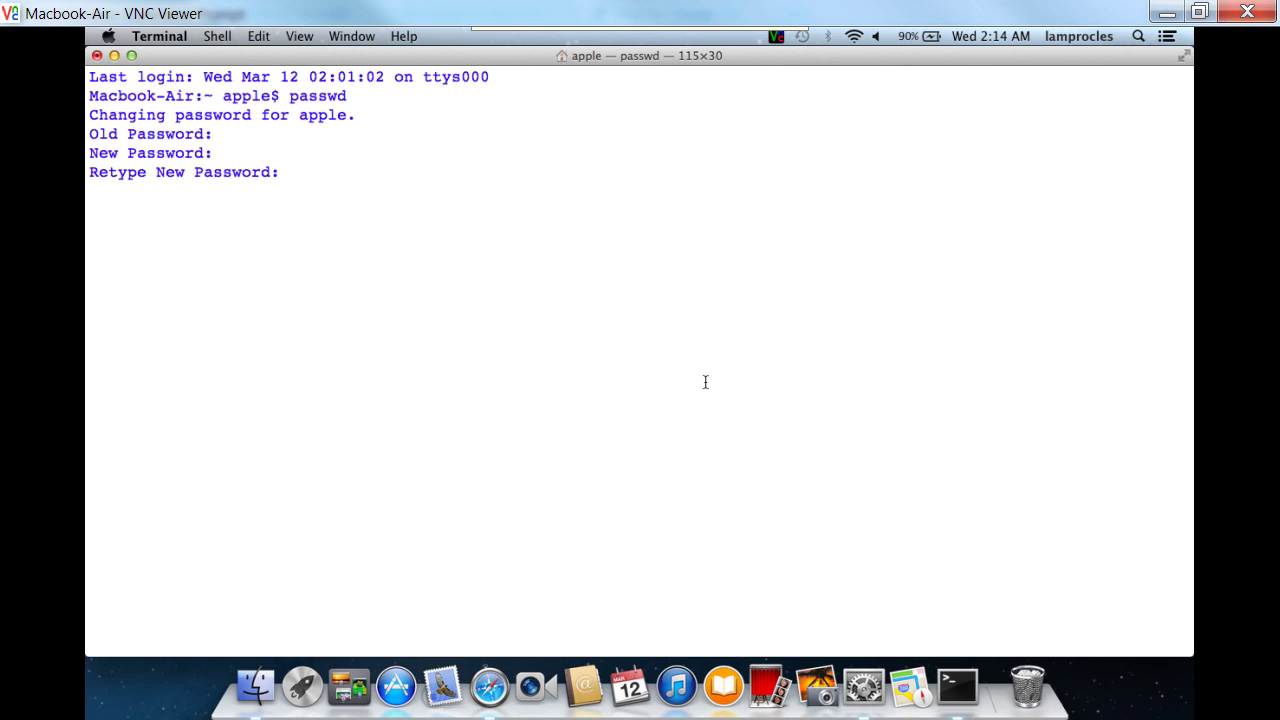
key("Return")
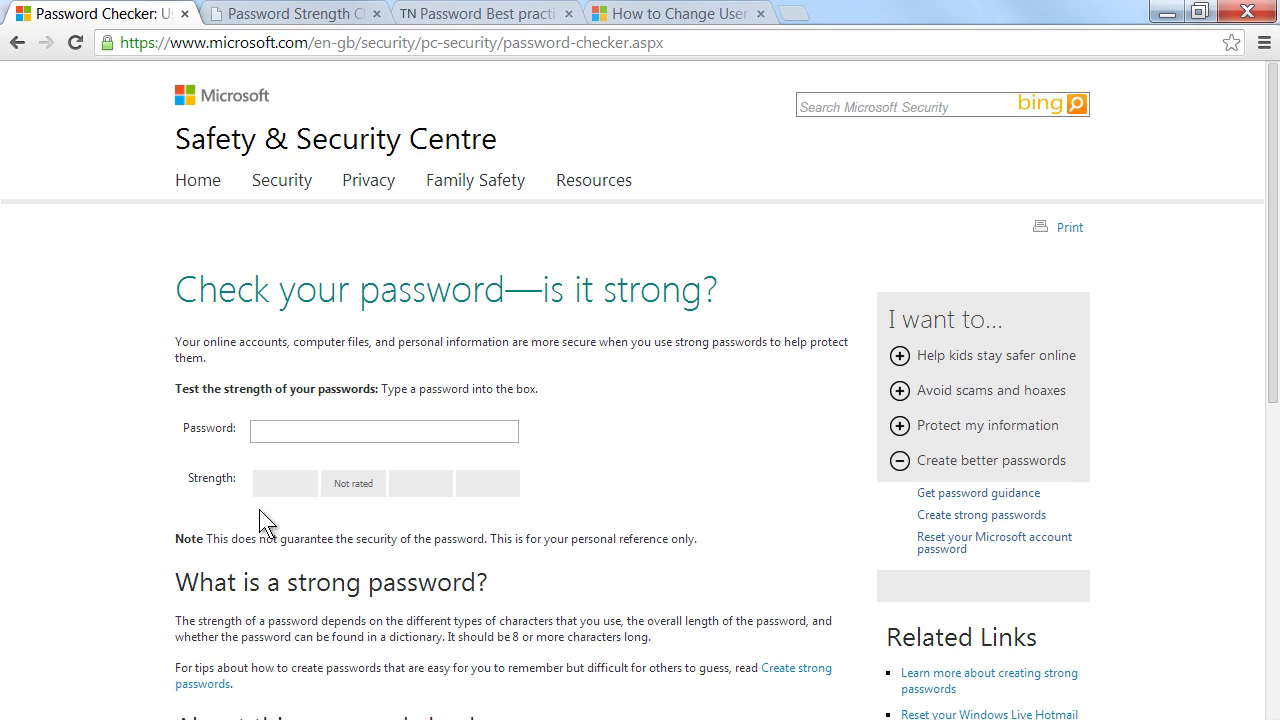
Step: Enter an eight-character candidate password with a symbol into Microsoft's checker to get a Medium rating
left_click(270, 437)
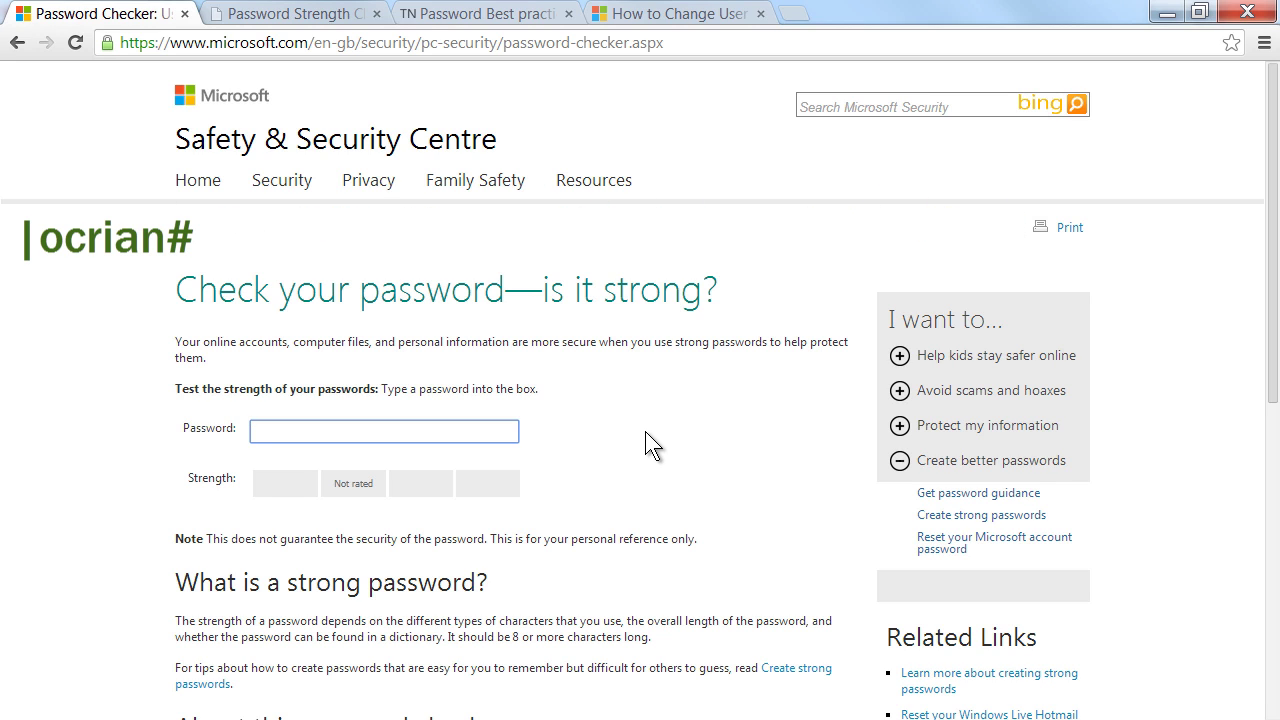
type("l")
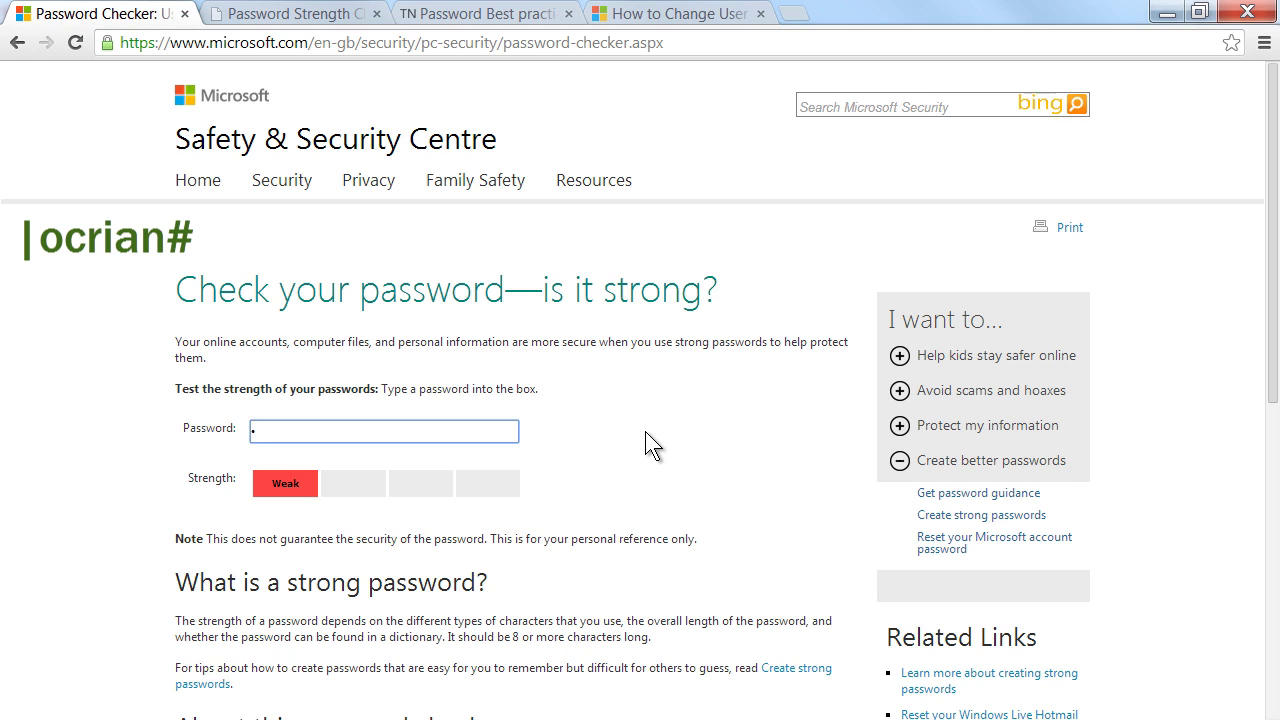
type("ocrian#")
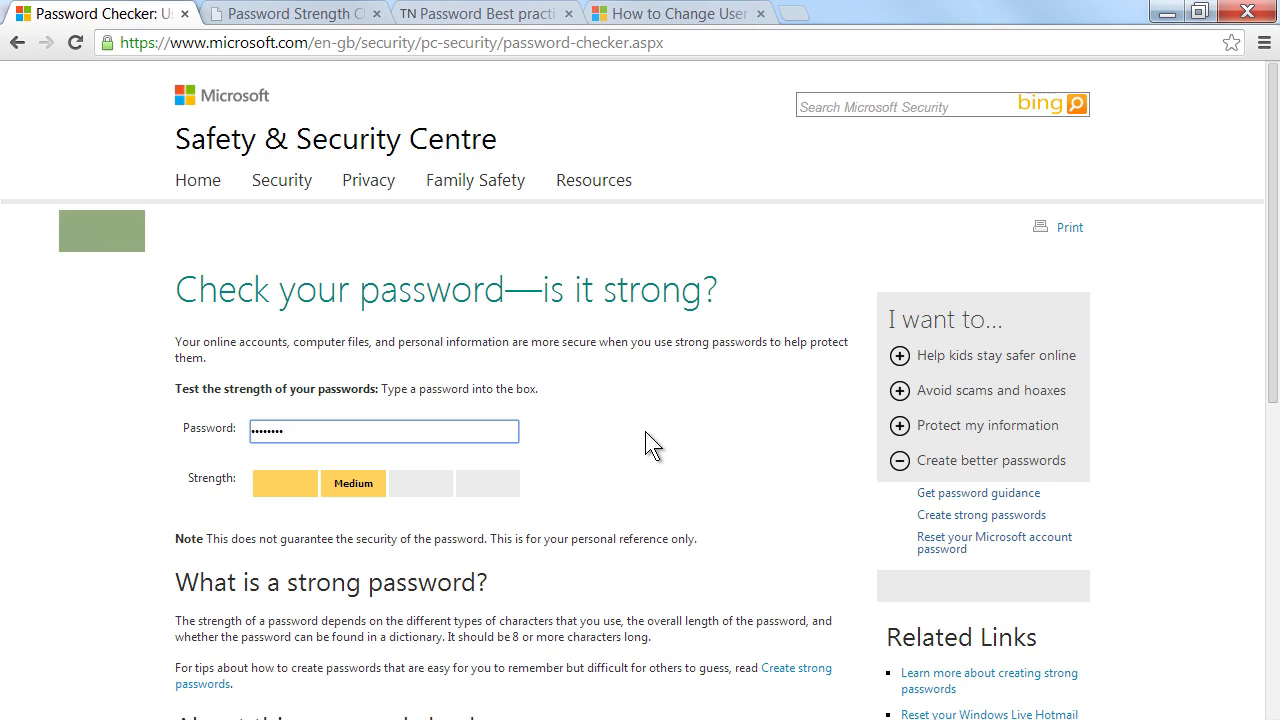
Step: Replace the test entry with a 16-character passphrase candidate, rated Strong
key("ctrl+a")
key("BackSpace")
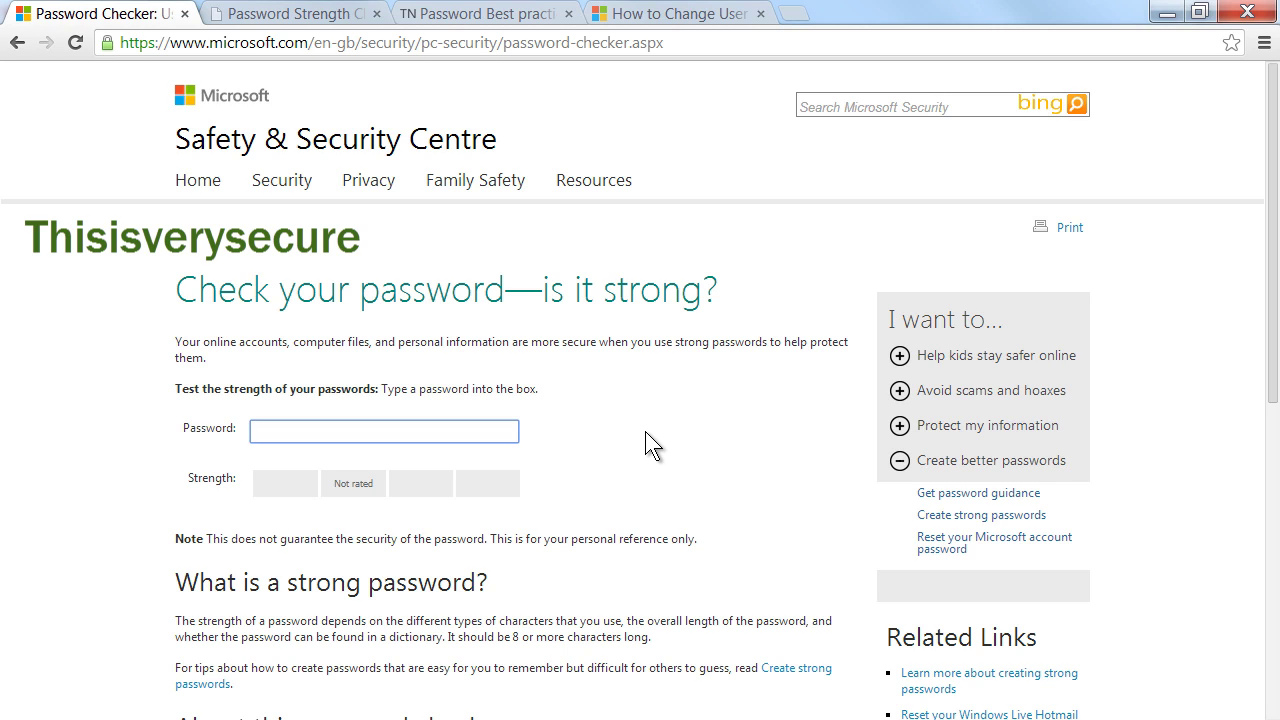
type("T")
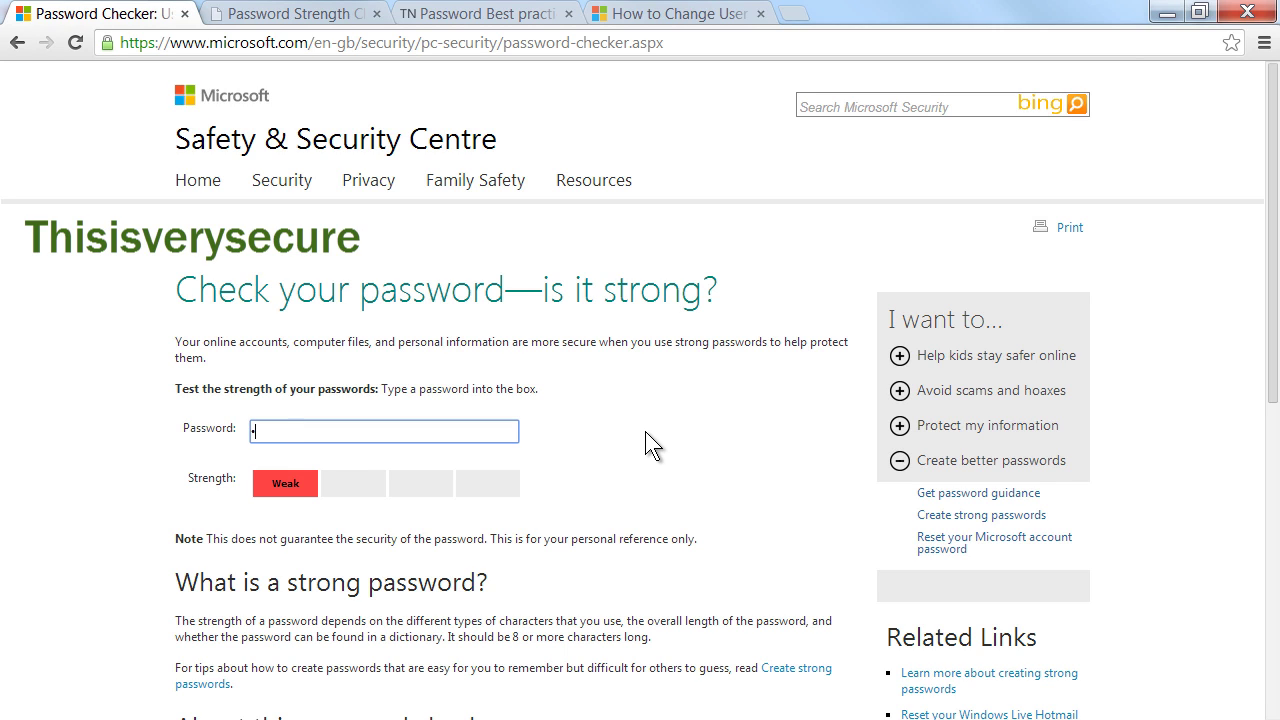
type("hisisverysecure")
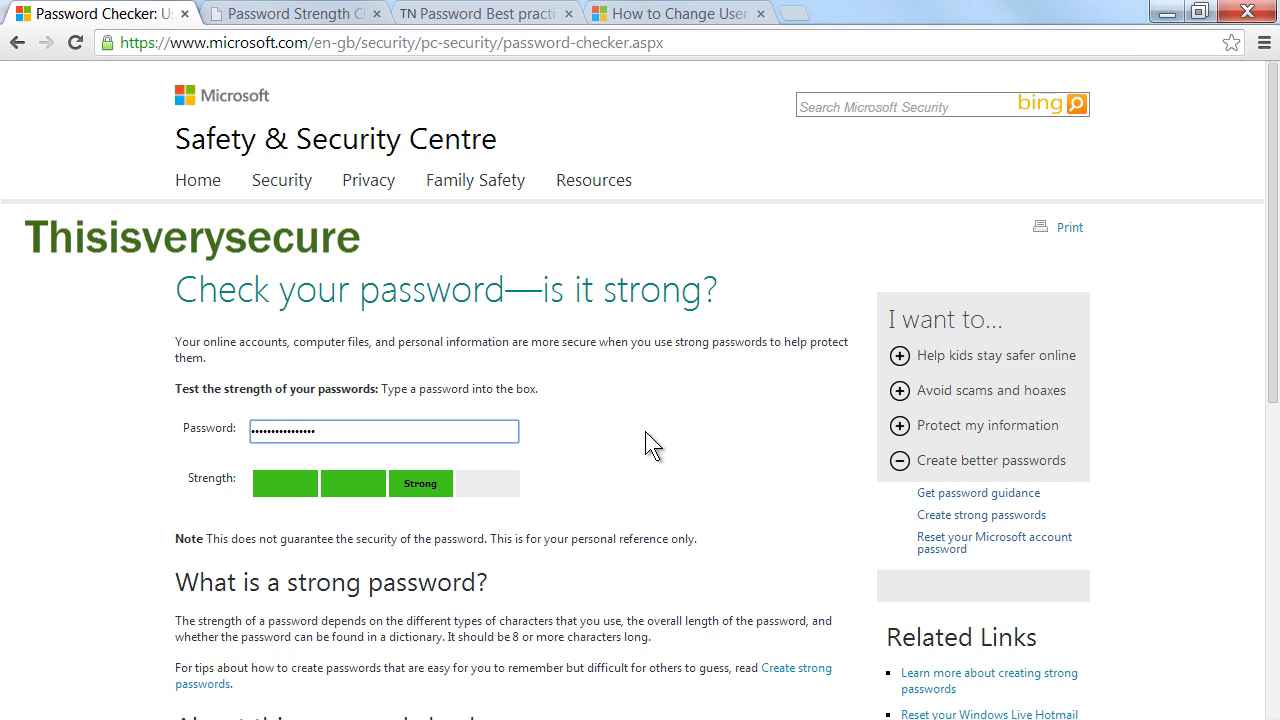
Step: Test an eight-character letters-and-digits candidate password, rated Medium
key("BackSpace")
key("BackSpace")
key("BackSpace")
key("BackSpace")
key("BackSpace")
key("BackSpace")
key("BackSpace")
key("BackSpace")
key("BackSpace")
key("BackSpace")
key("BackSpace")
key("BackSpace")
key("BackSpace")
key("BackSpace")
key("BackSpace")
key("BackSpace")
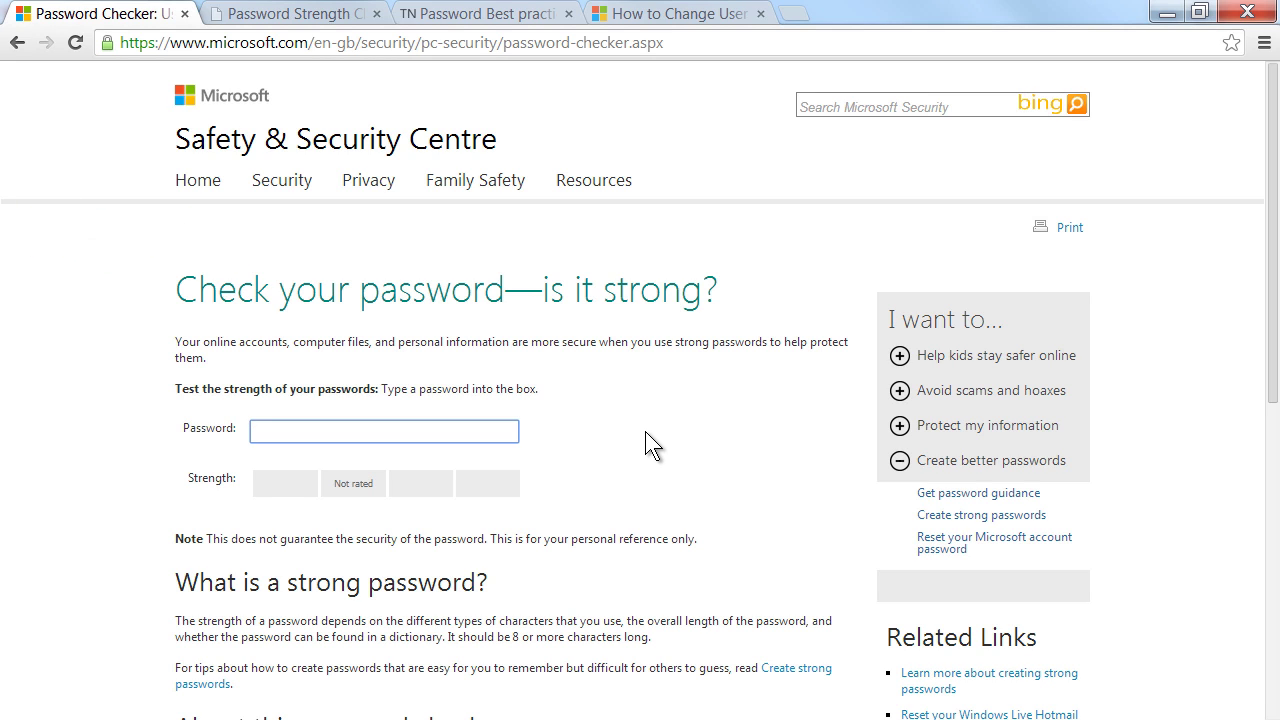
type("Ma")
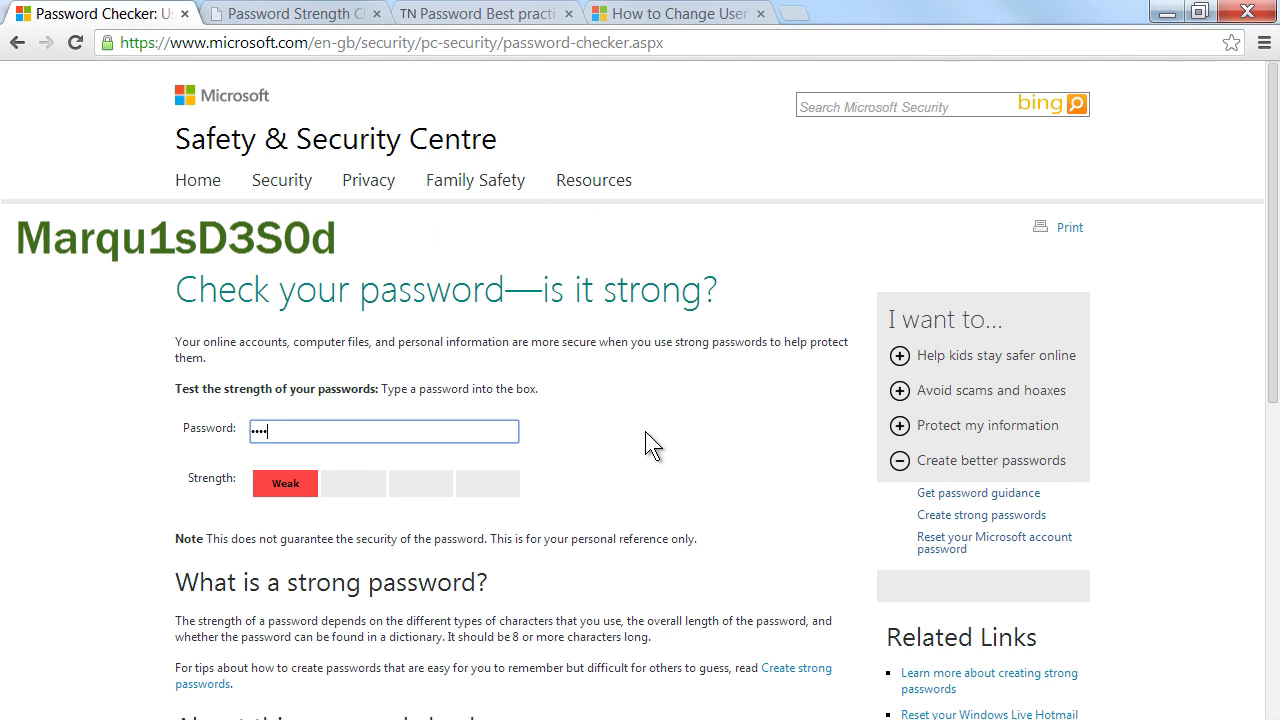
type("rqu1s")
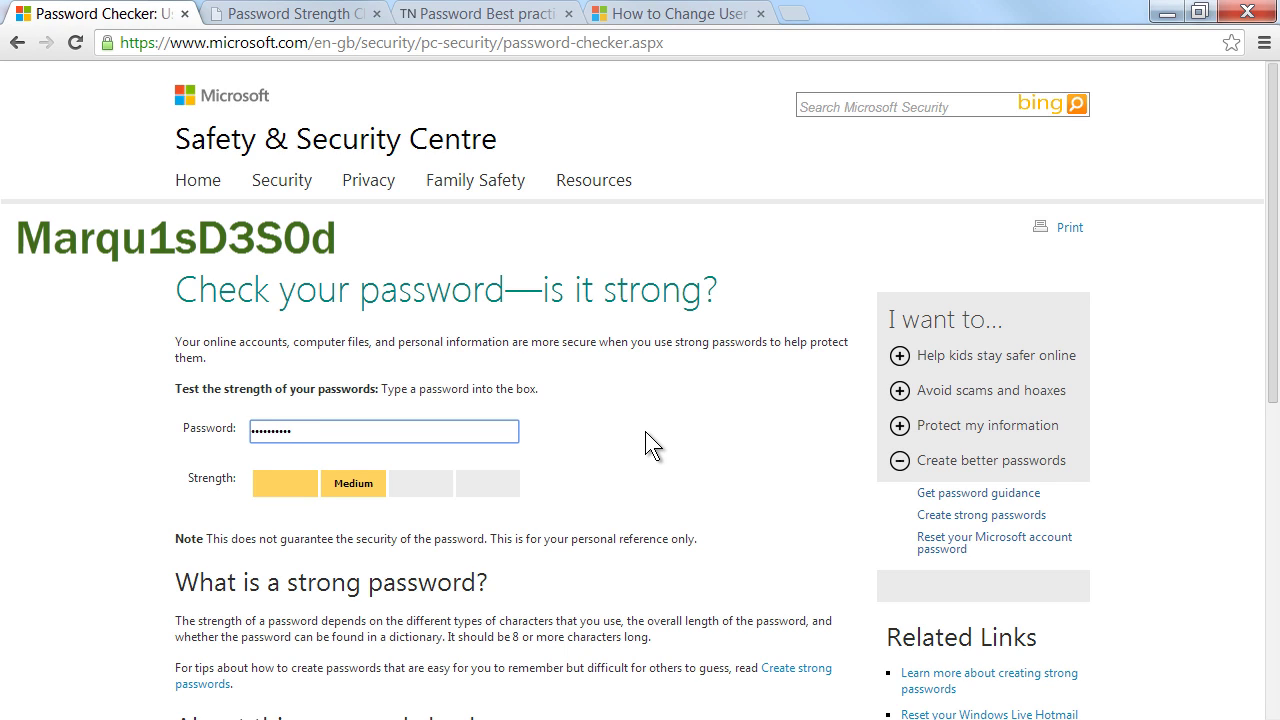
type("0")
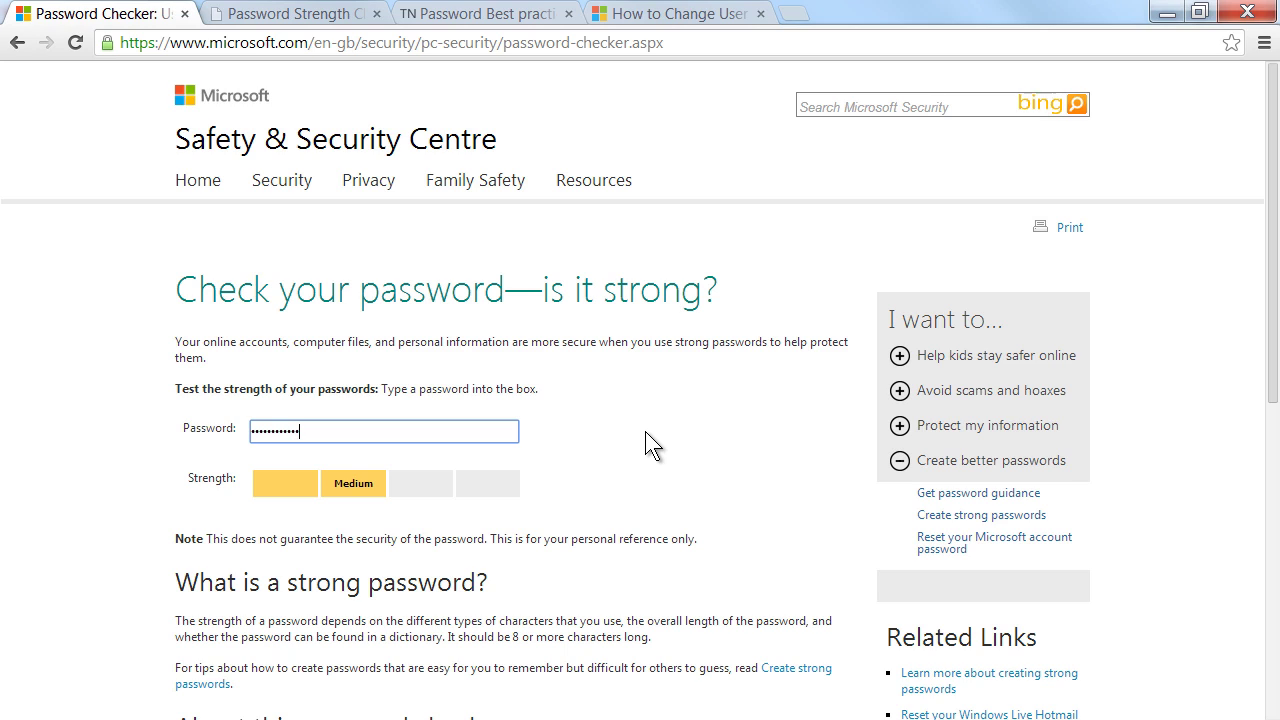
Step: Test a mixed-case candidate password with digits and a symbol, earning the Best rating
key("BackSpace")
key("BackSpace")
key("BackSpace")
key("BackSpace")
key("BackSpace")
key("BackSpace")
key("BackSpace")
key("BackSpace")
key("BackSpace")
key("BackSpace")
key("BackSpace")
key("BackSpace")
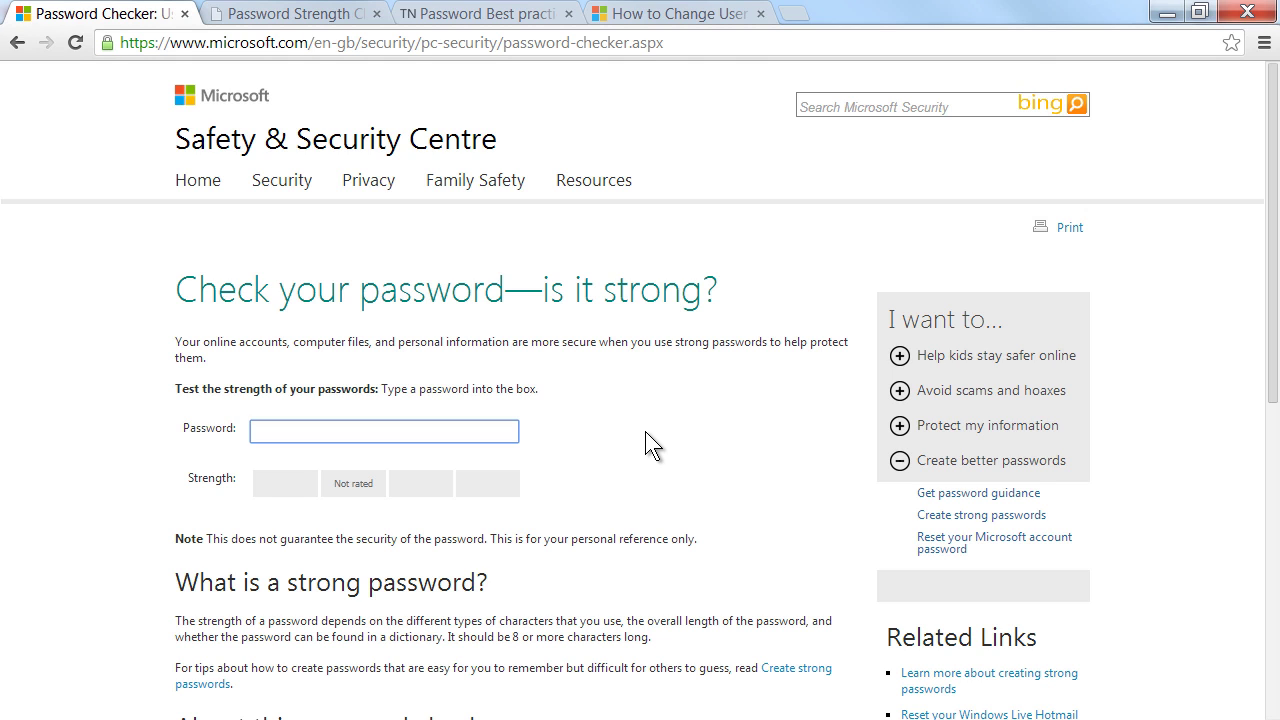
type("T")
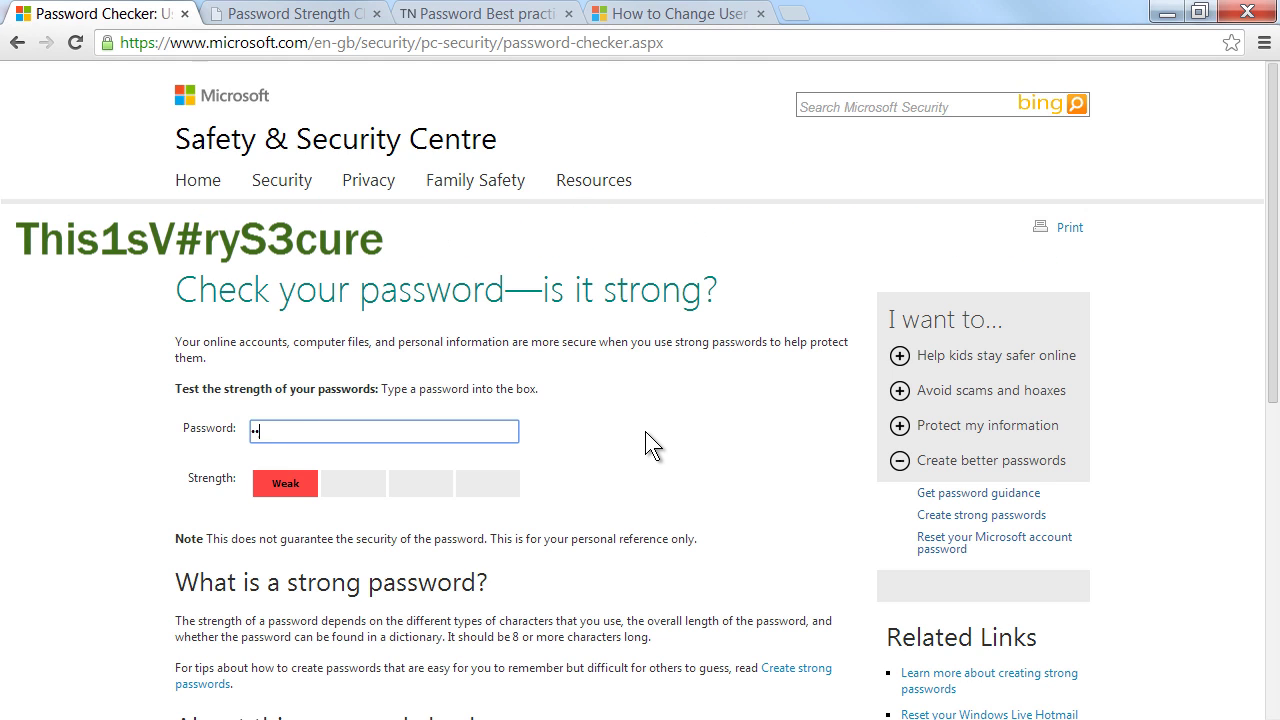
type("his1sV#")
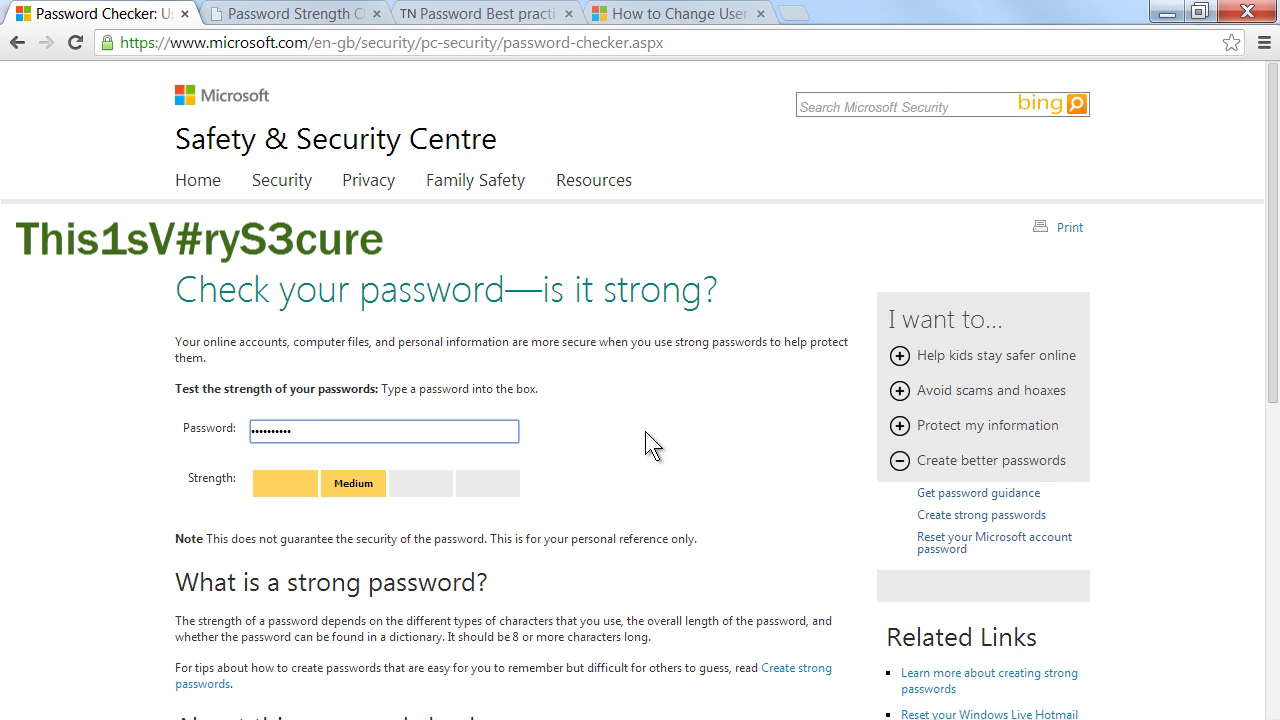
type("S3cu")
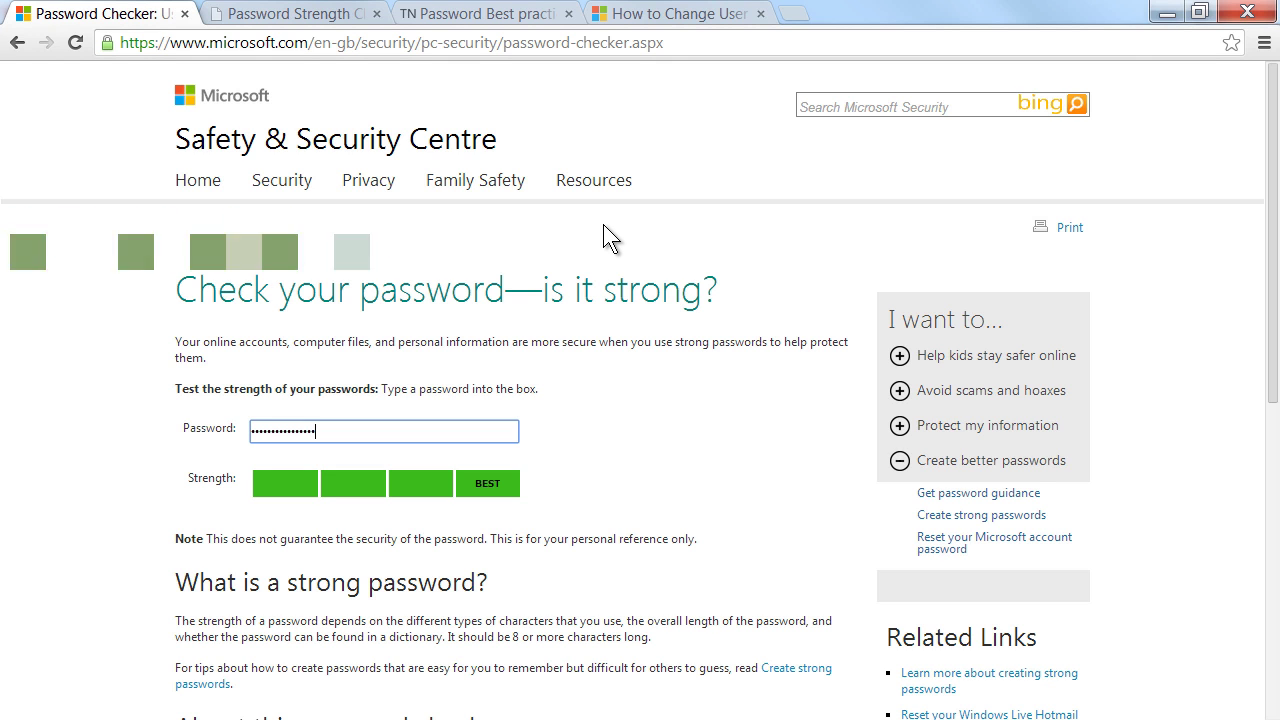
Step: On The Password Meter, test an eight-character candidate (38% Weak), then clear the field
left_click(308, 16)
left_click(486, 322)
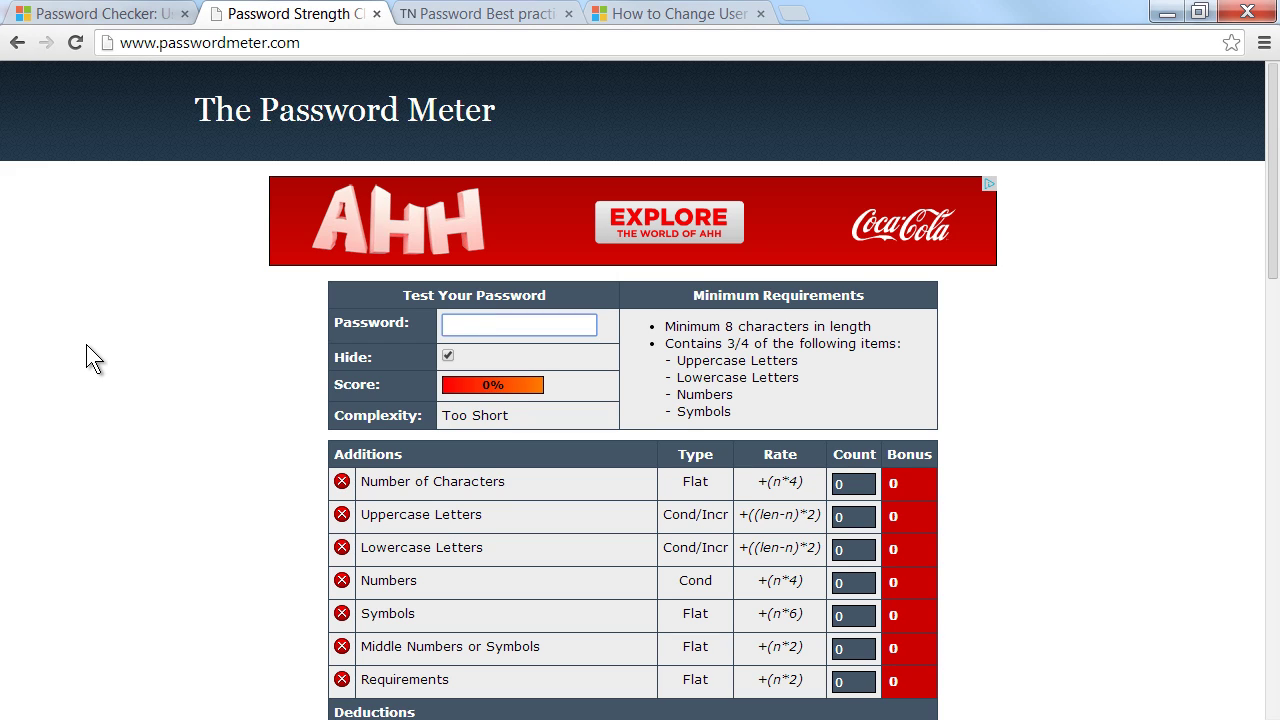
type("|")
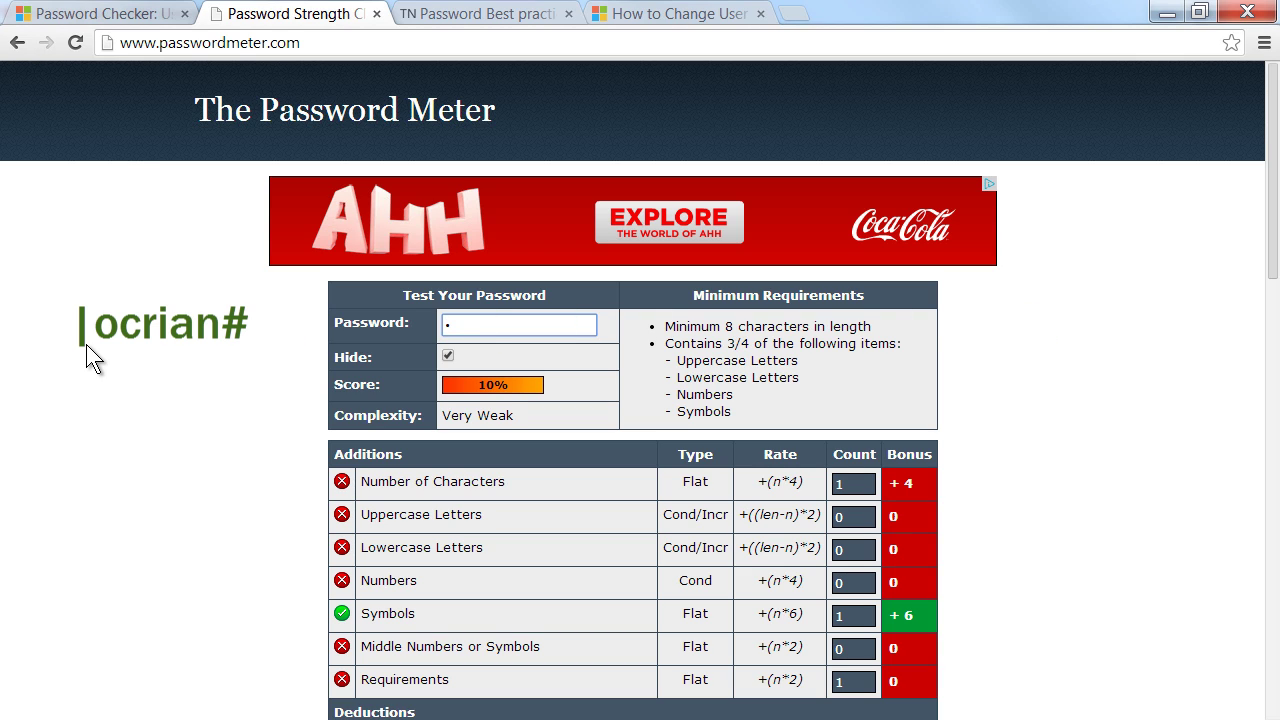
type("ocria")
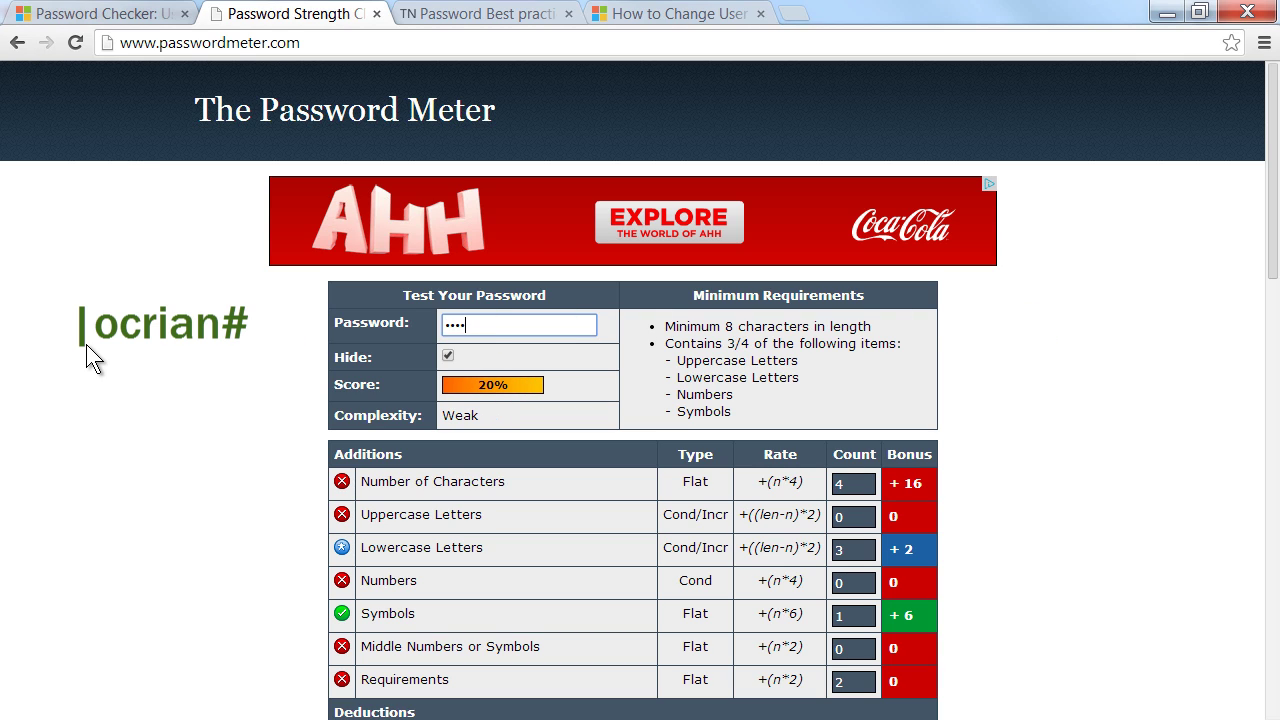
type("n#")
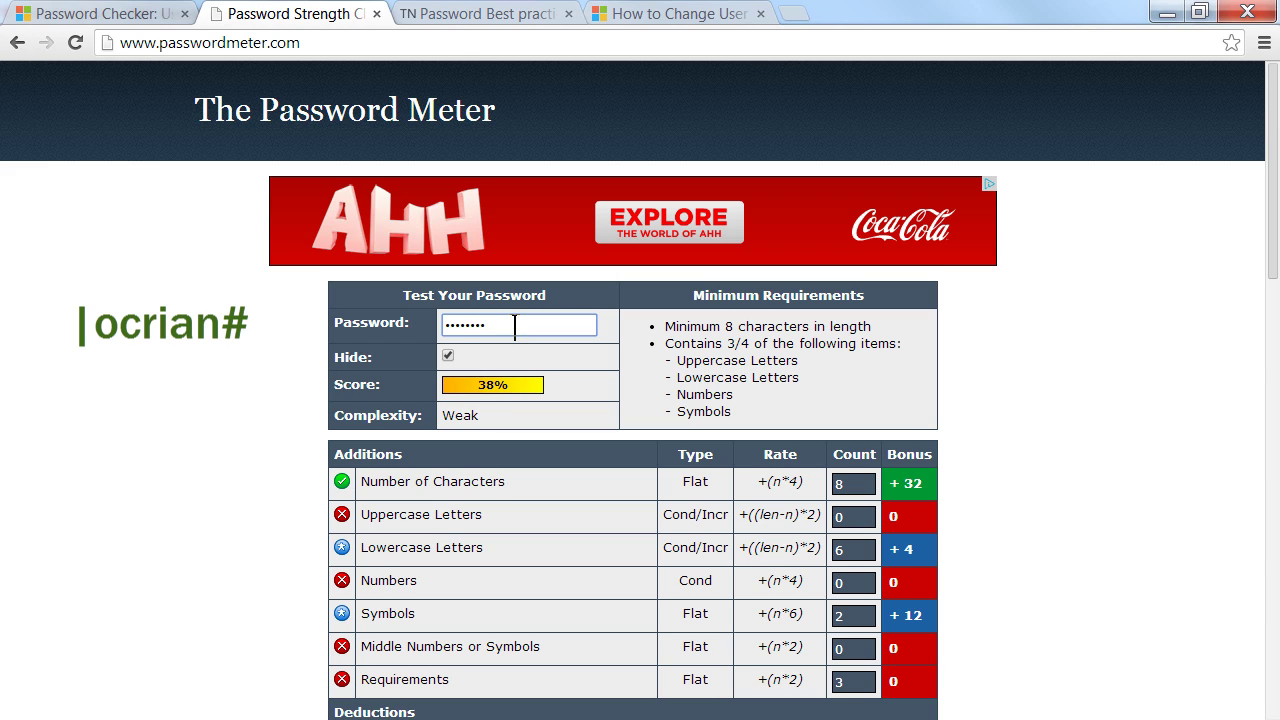
key("BackSpace")
key("BackSpace")
key("BackSpace")
key("BackSpace")
key("BackSpace")
key("BackSpace")
key("BackSpace")
key("BackSpace")
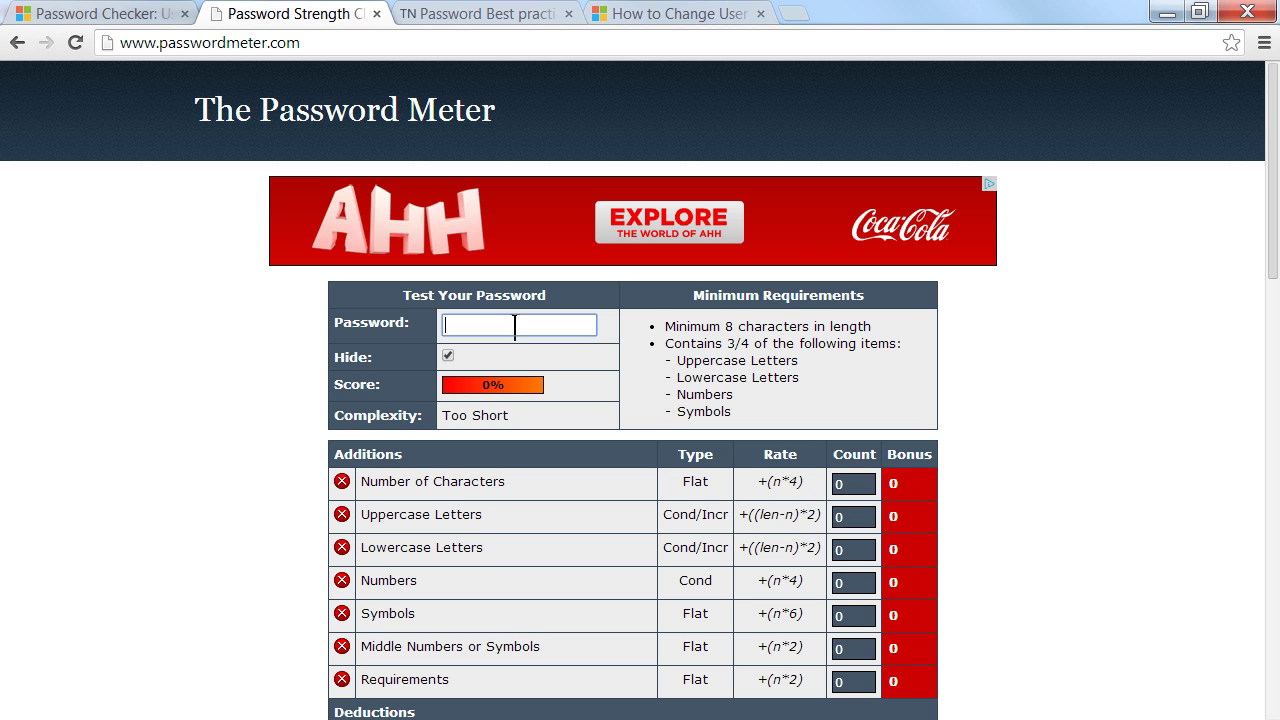
Step: Test a 12-character mixed-case numeric candidate scoring 98% Very Strong, then clear it
type("Ma")
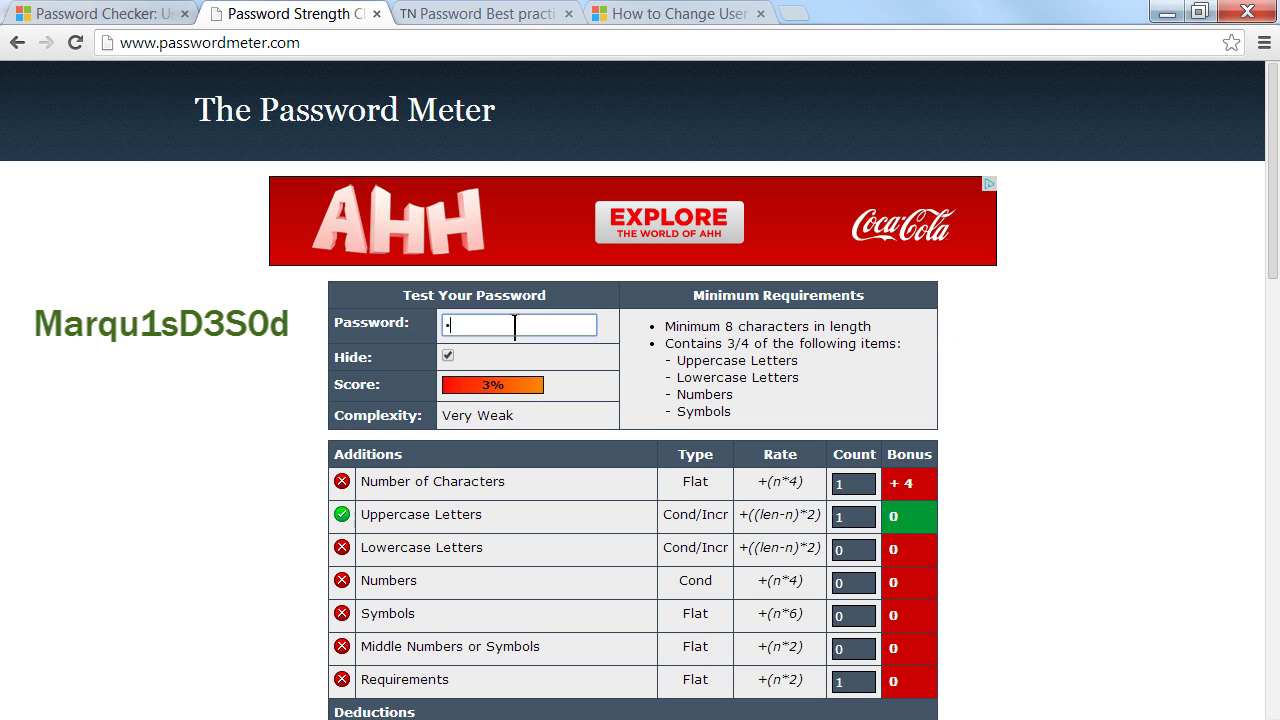
type("rqu1")
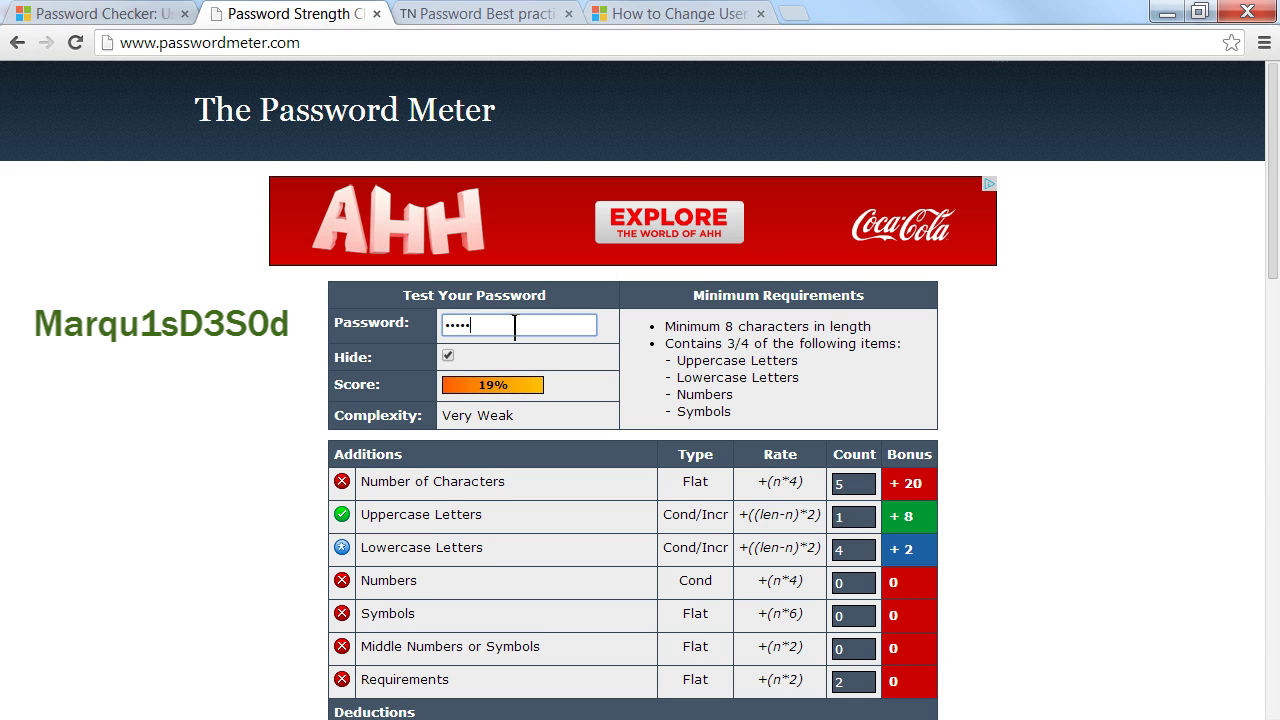
type("s")
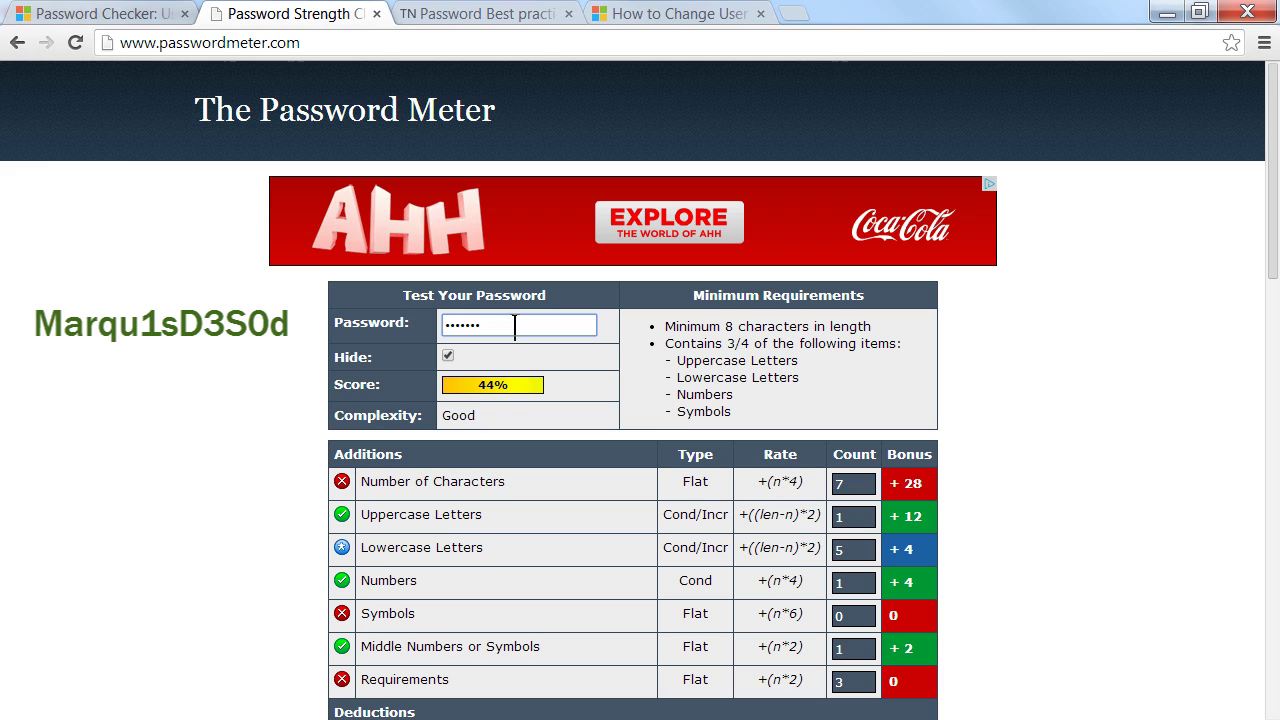
type("D3")
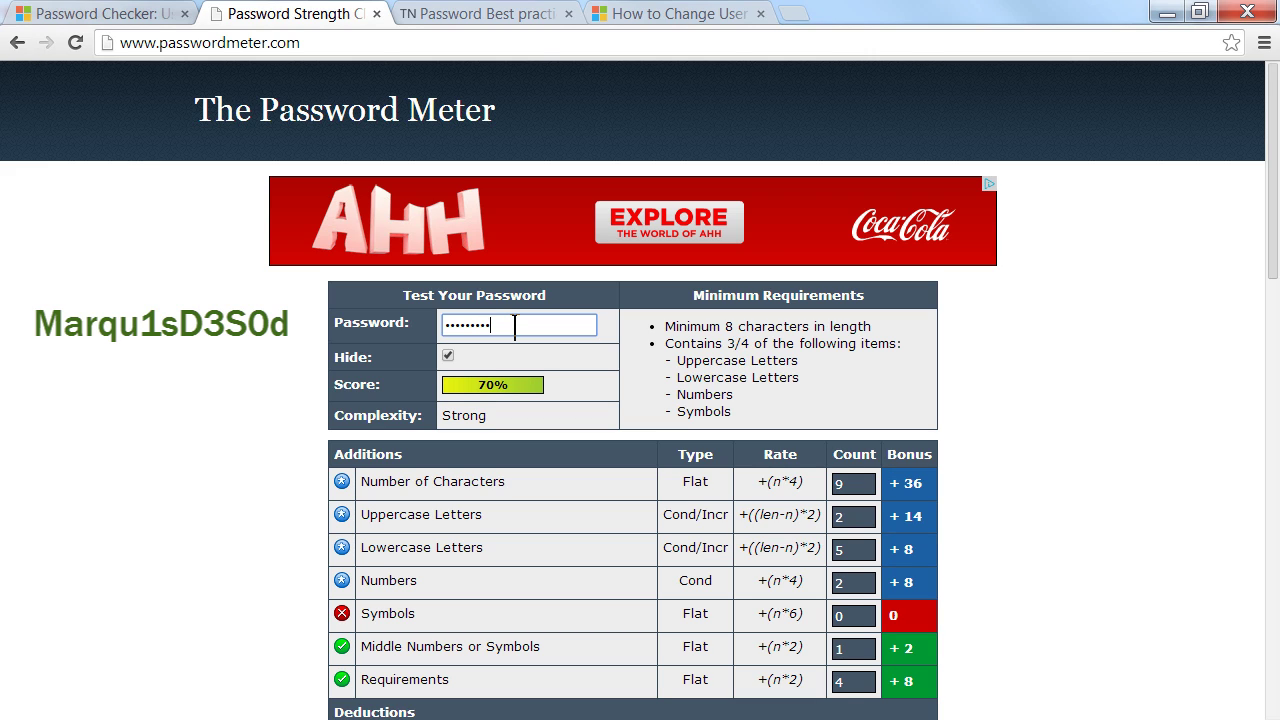
type("S0d")
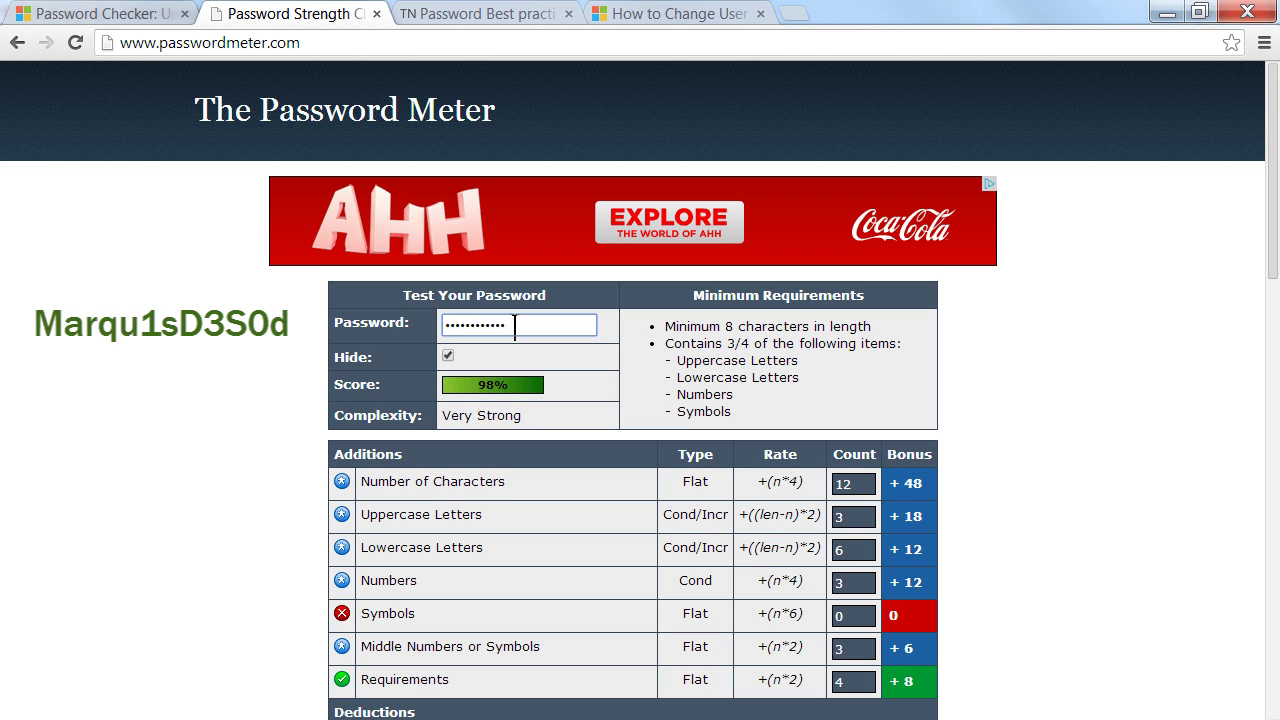
key("BackSpace")
key("BackSpace")
key("BackSpace")
key("BackSpace")
key("BackSpace")
key("BackSpace")
key("BackSpace")
key("BackSpace")
key("BackSpace")
key("BackSpace")
key("BackSpace")
key("BackSpace")
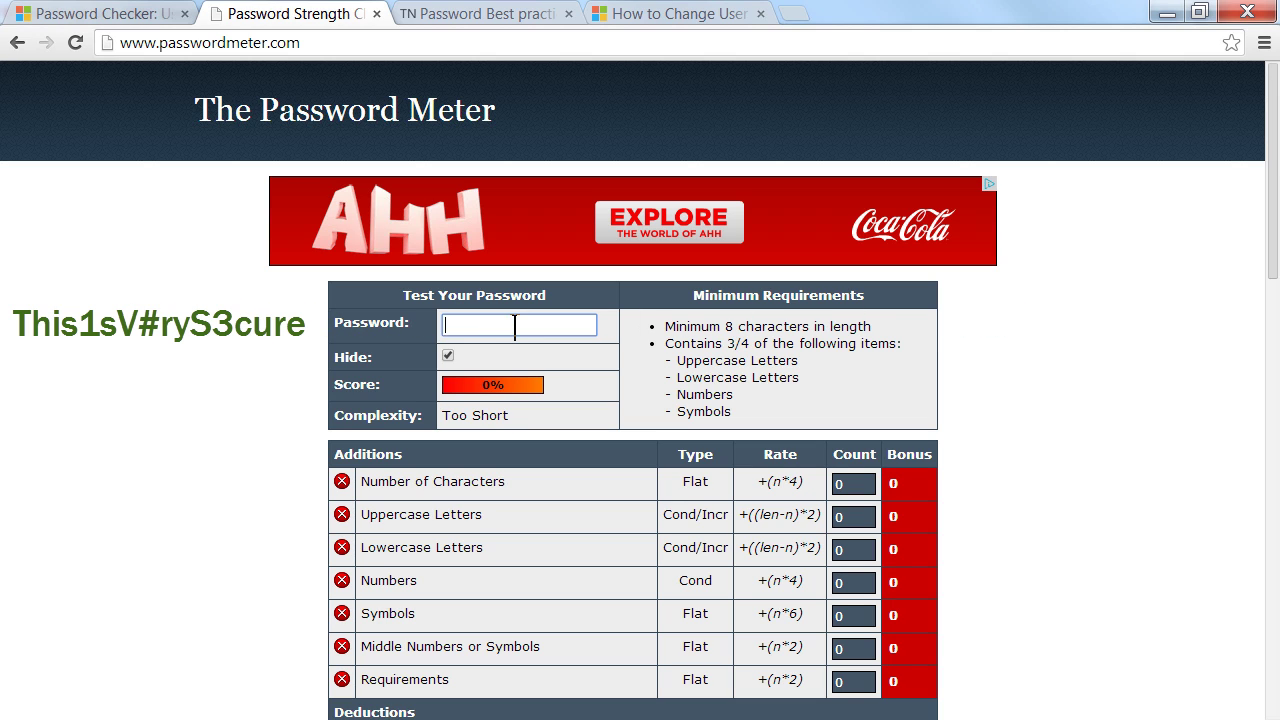
Step: Enter a 16-character candidate password with a symbol, scoring 100% Very Strong
type("T")
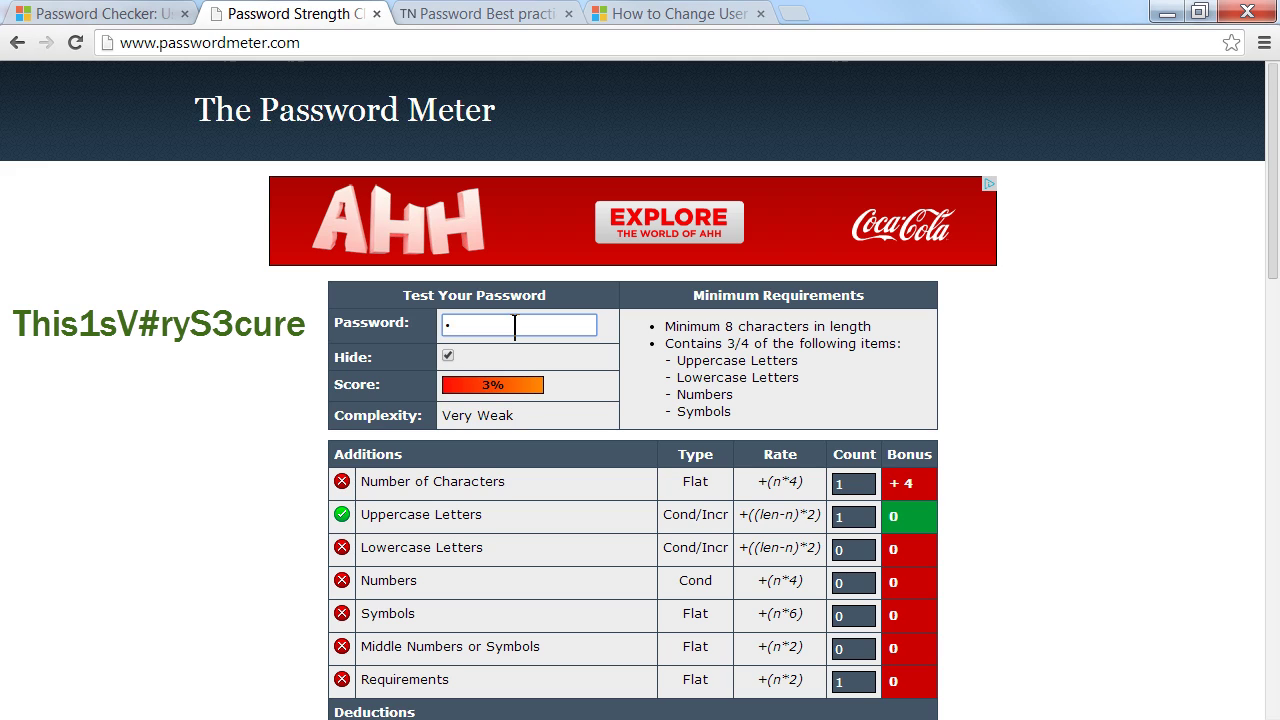
type("his")
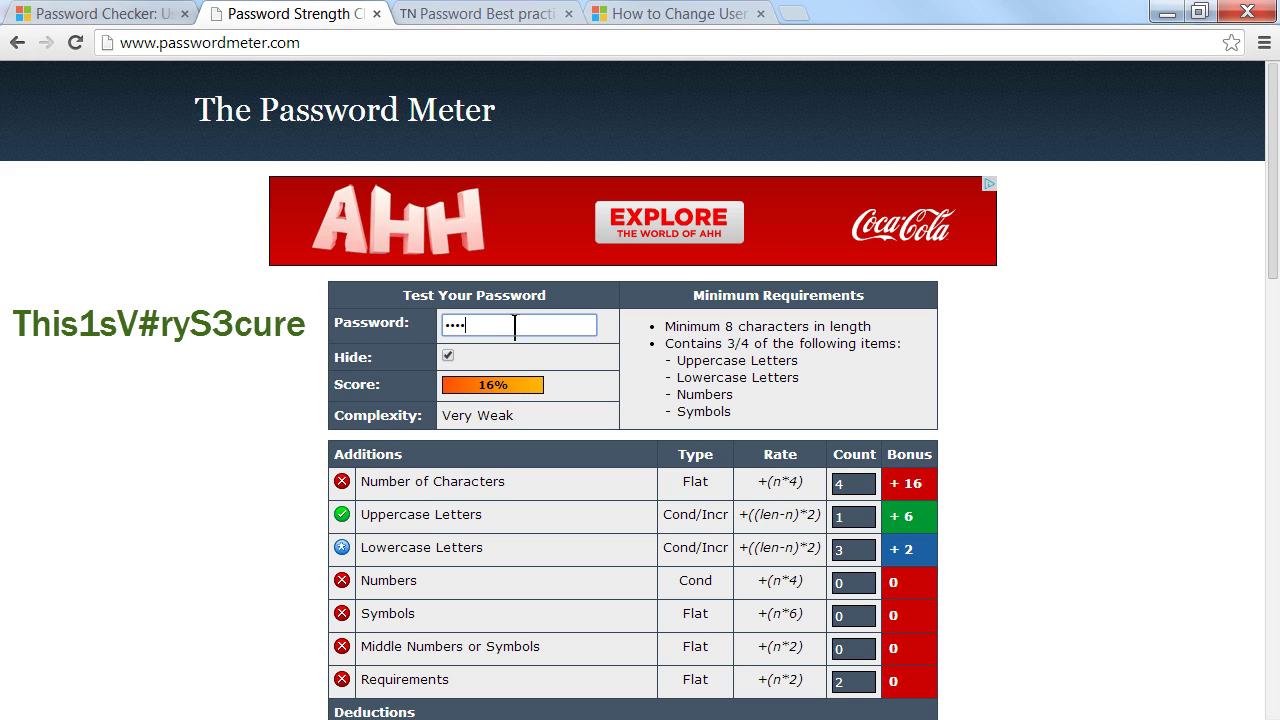
type("1s")
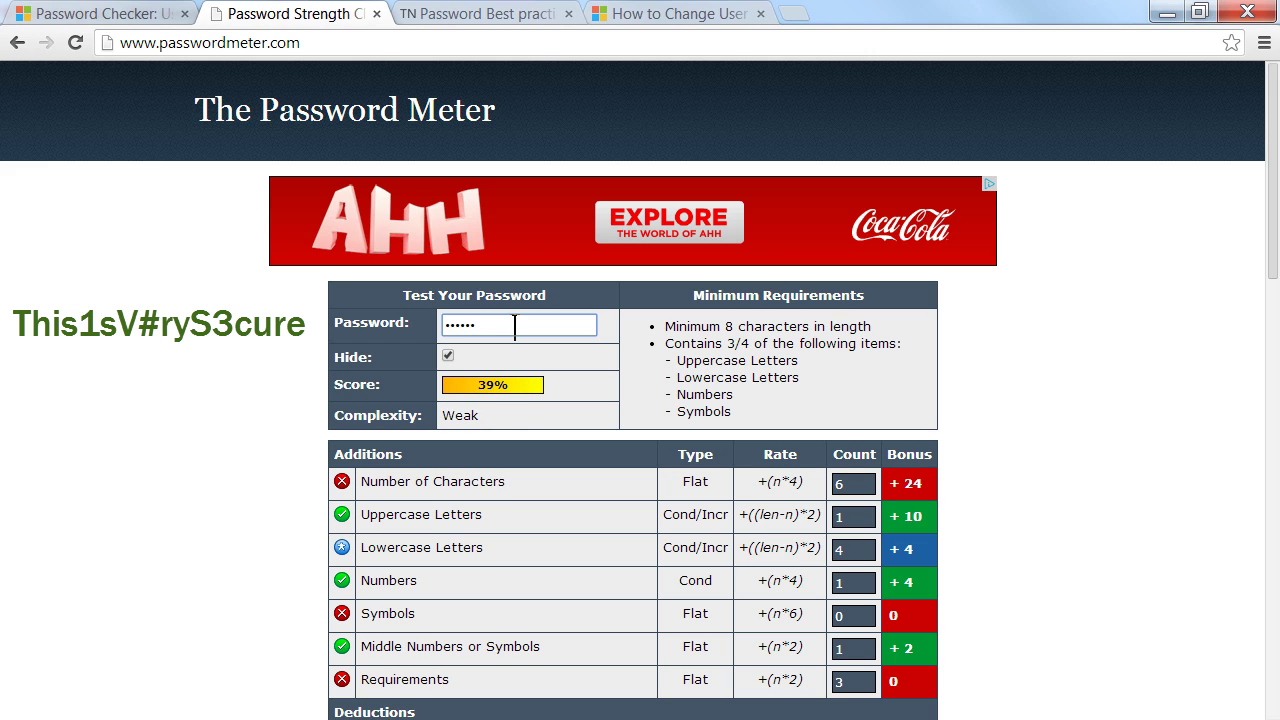
type("V#")
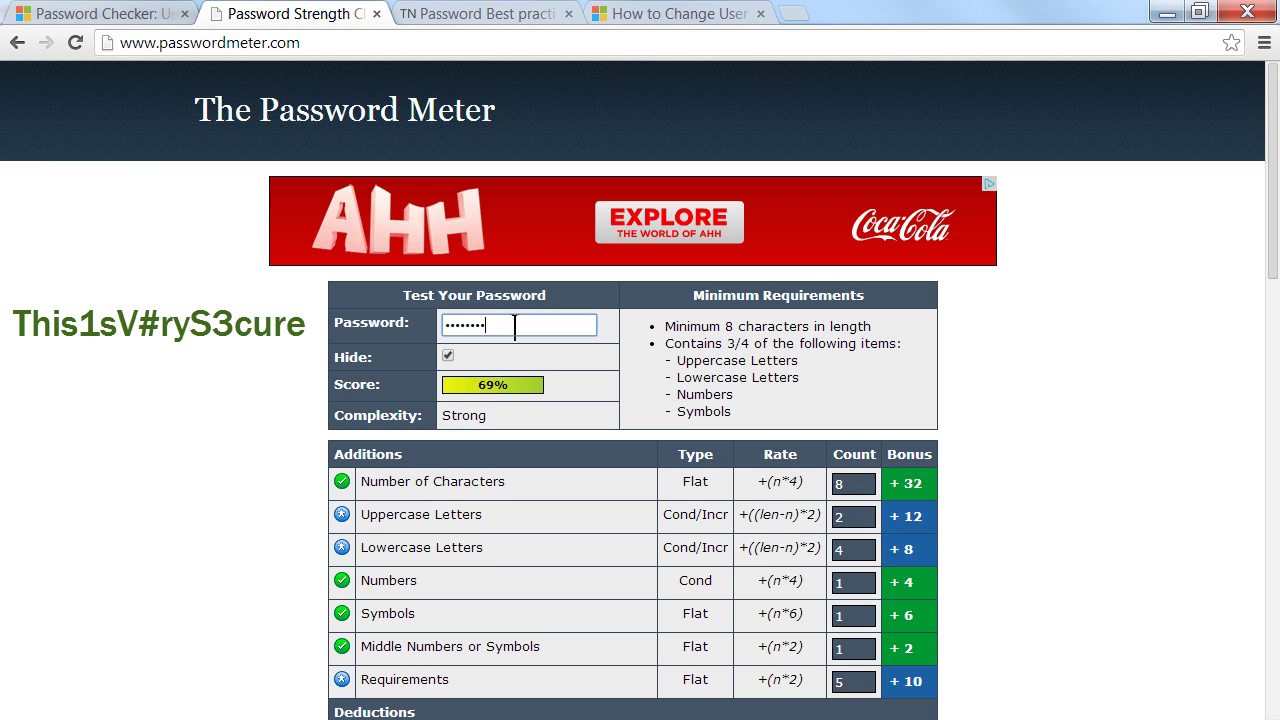
type("ry")
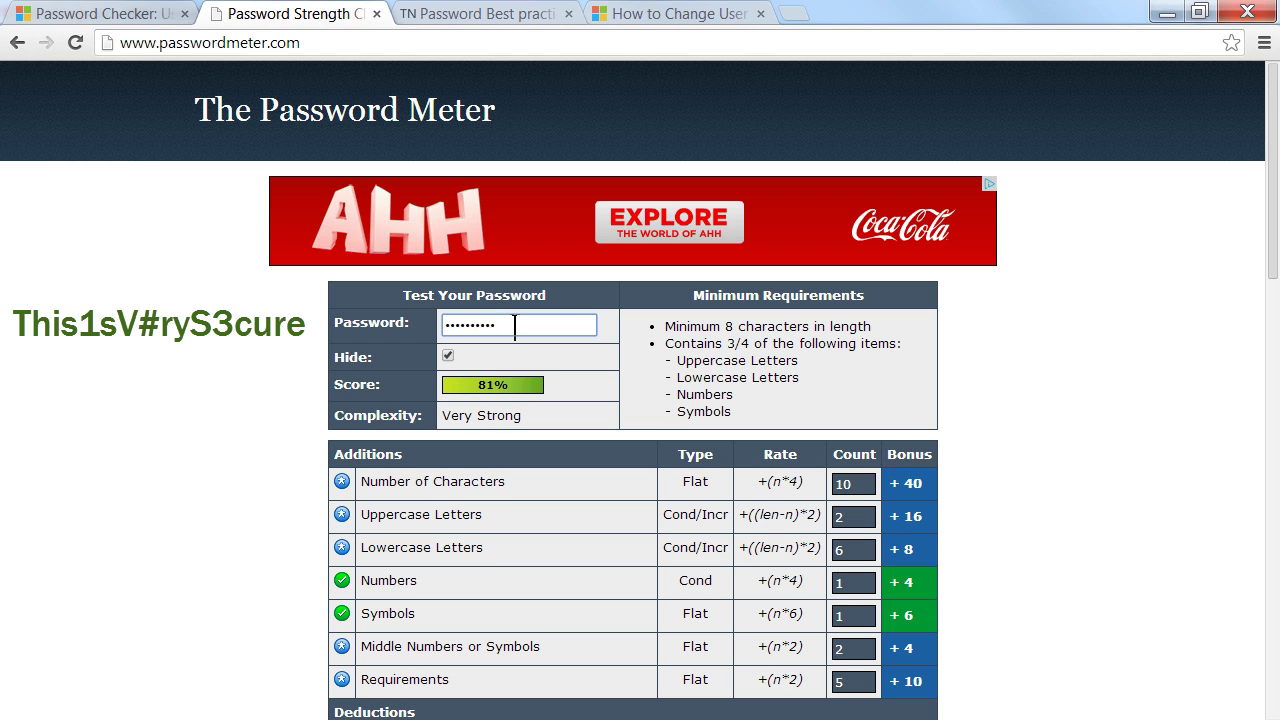
type("S3")
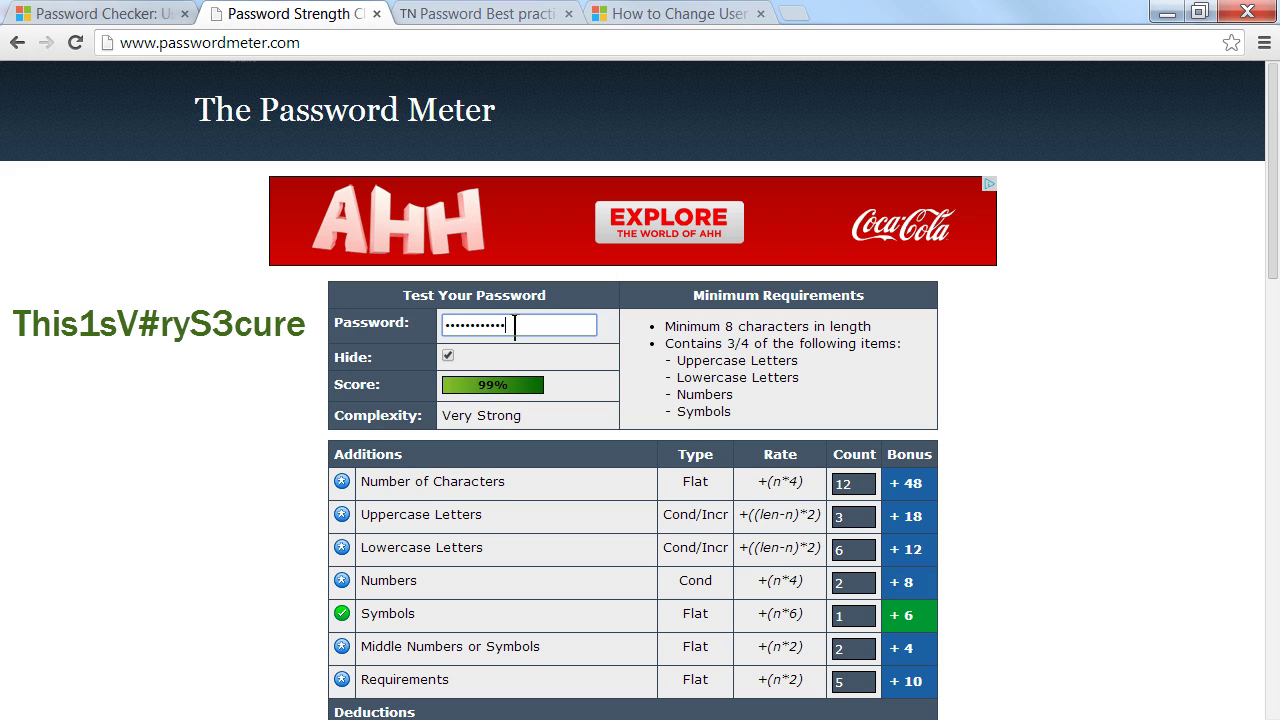
type("cure")
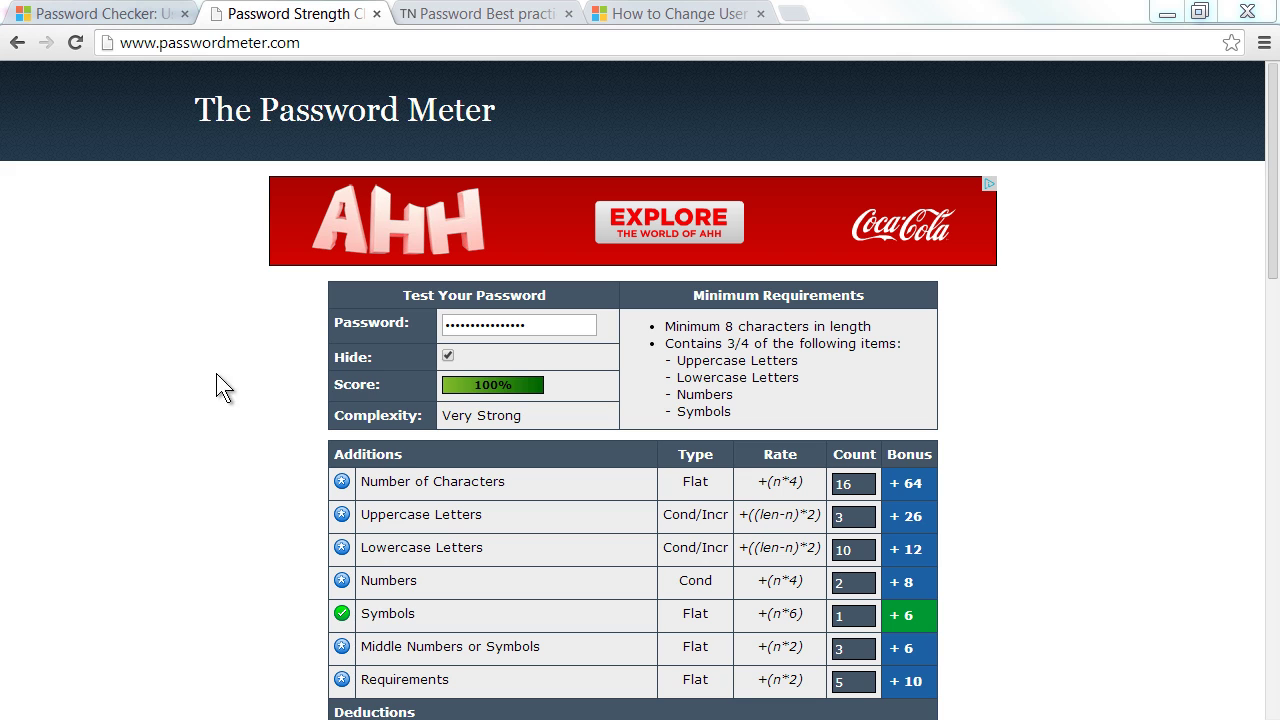
Step: Switch to the TechNet Password Best practices article and highlight 'Define password policy'
left_click(470, 15)
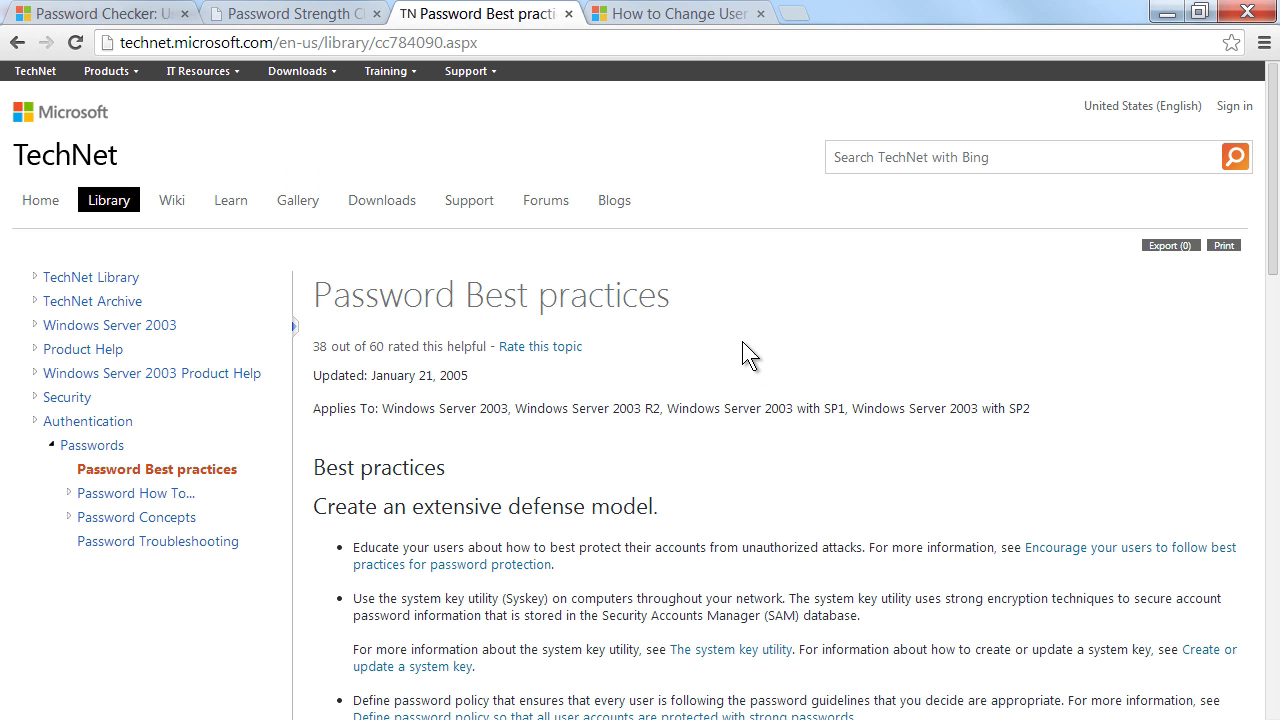
scroll(733, 333, "down", 3)
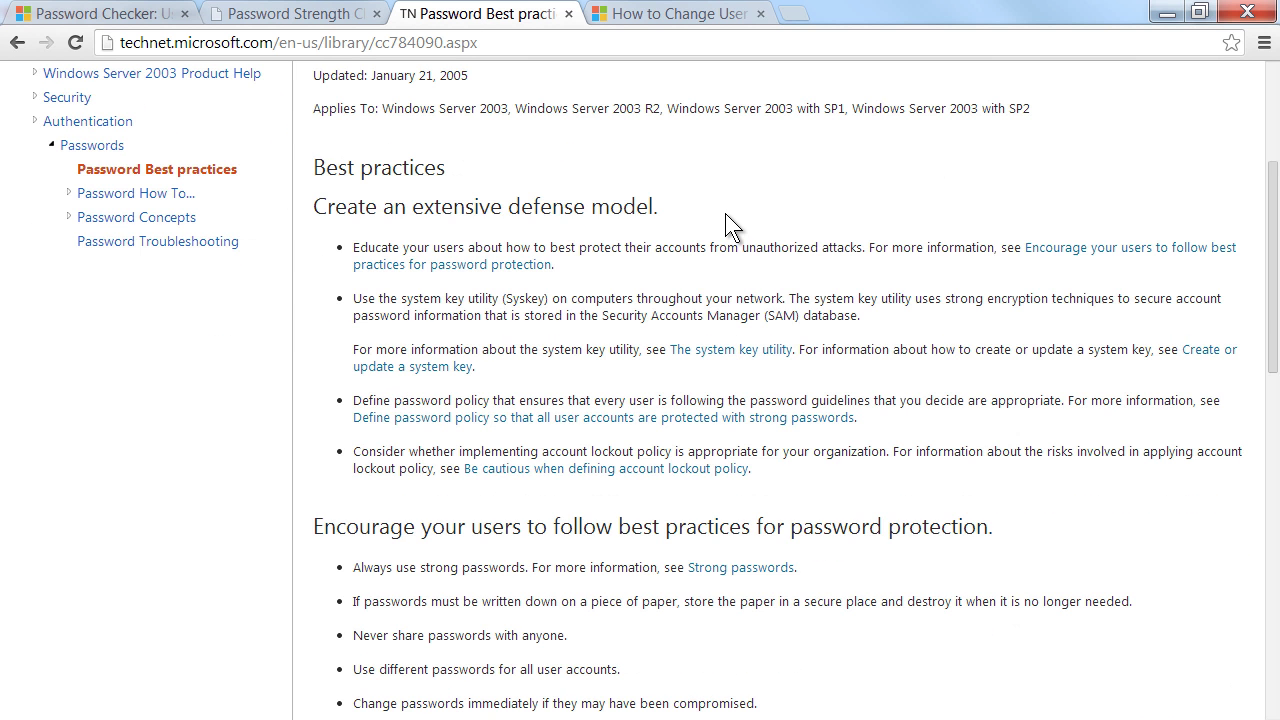
scroll(725, 213, "up", 1)
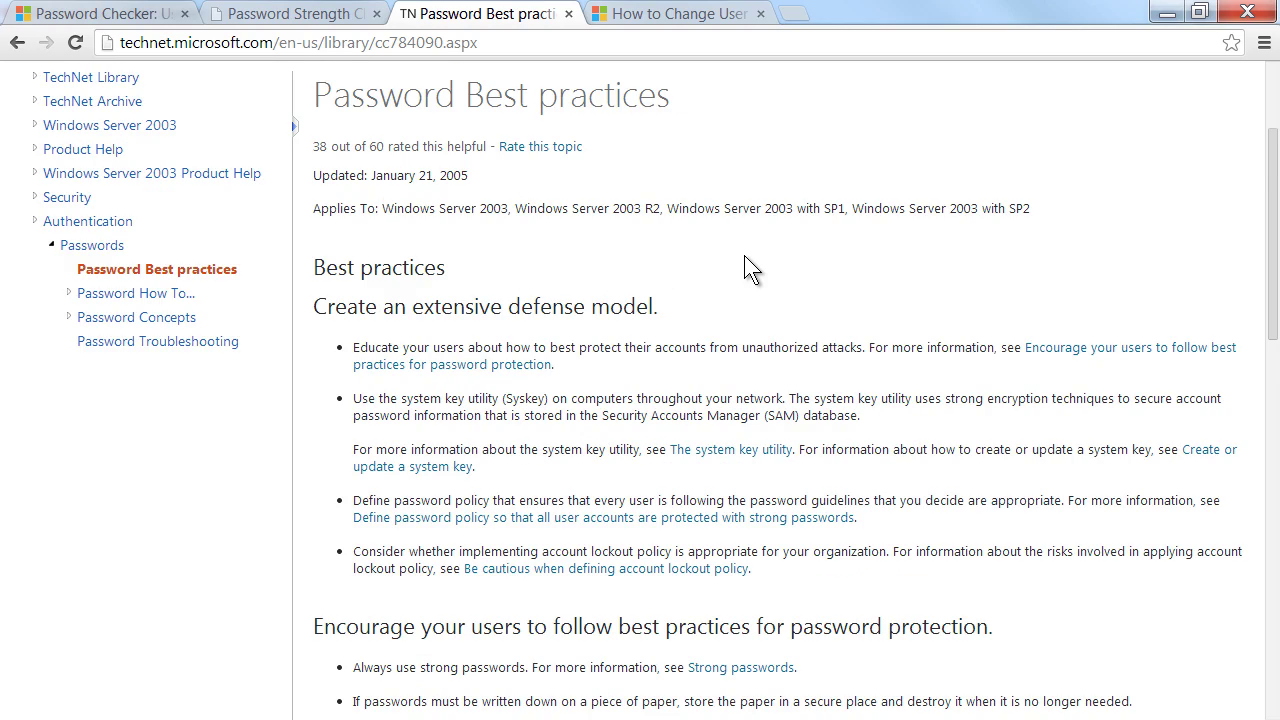
scroll(732, 258, "down", 4)
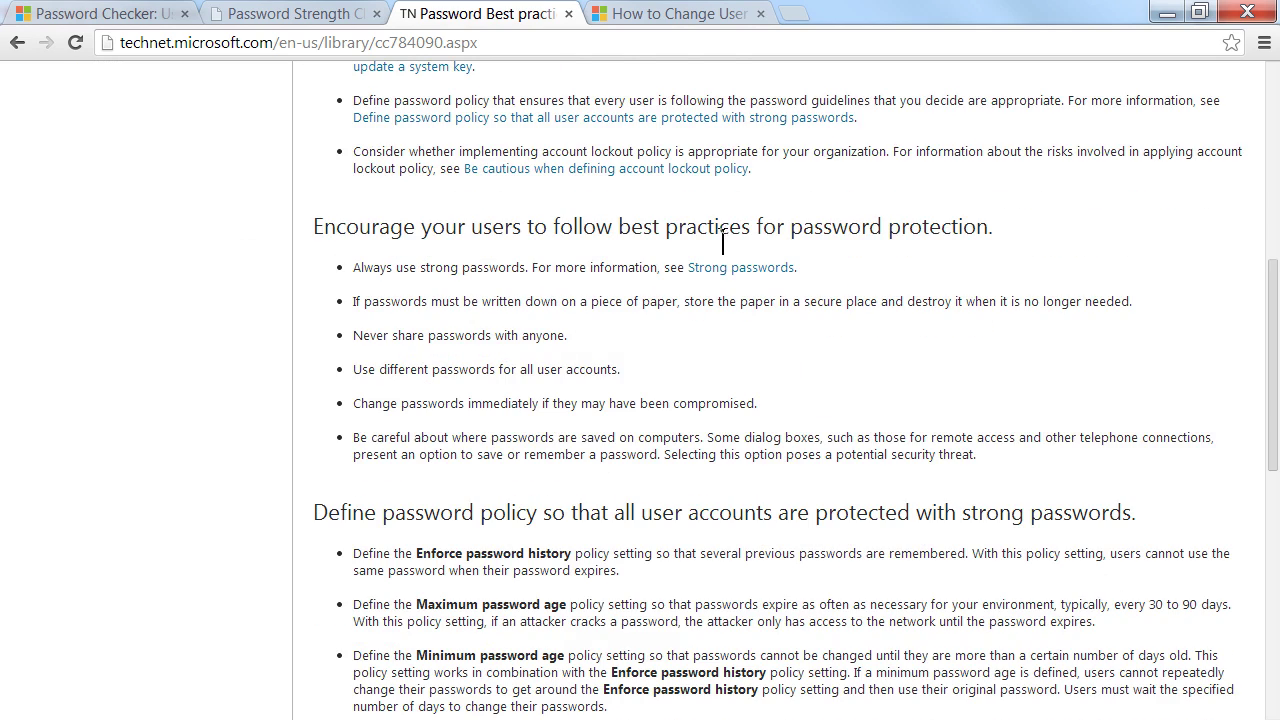
scroll(725, 253, "down", 1)
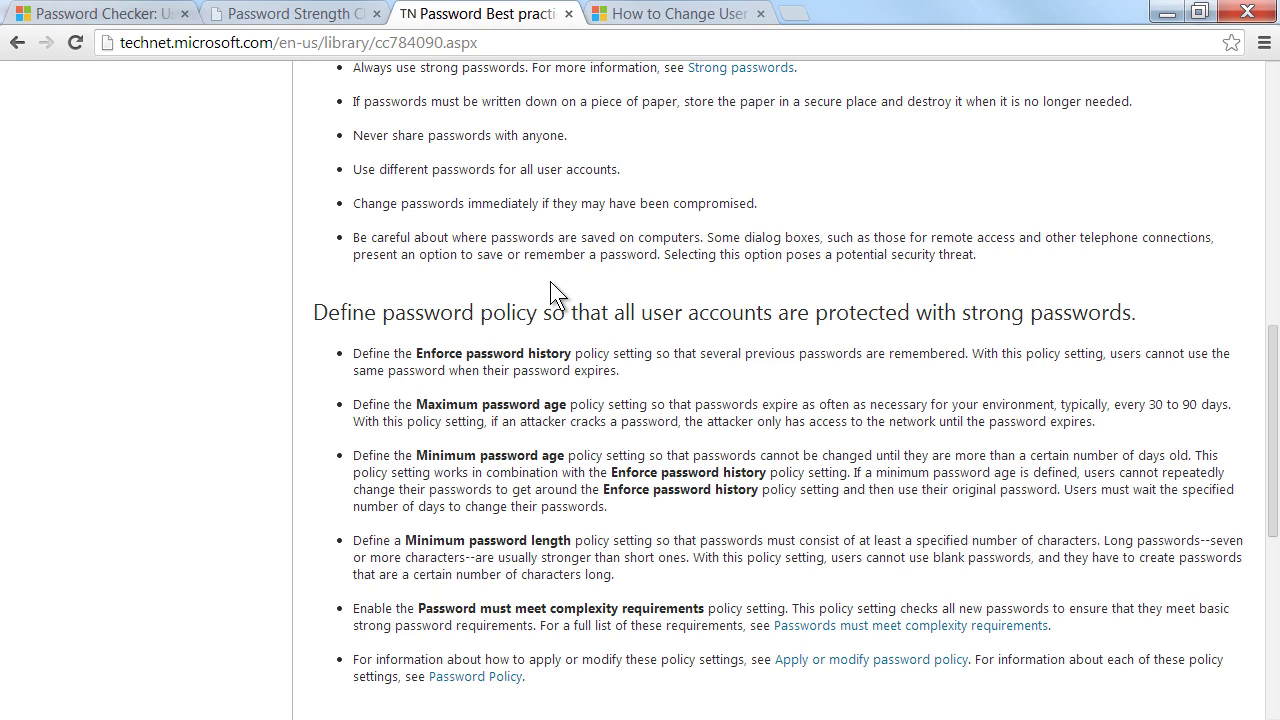
left_click_drag(316, 312, 543, 313)
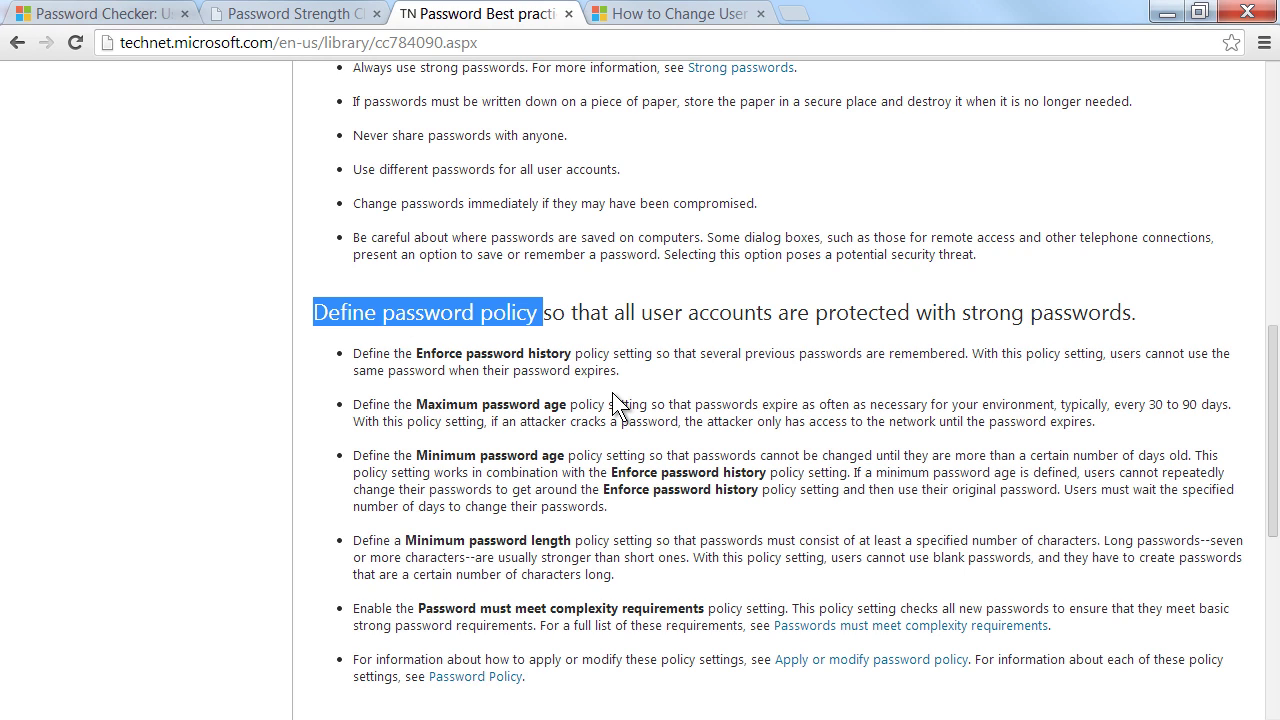